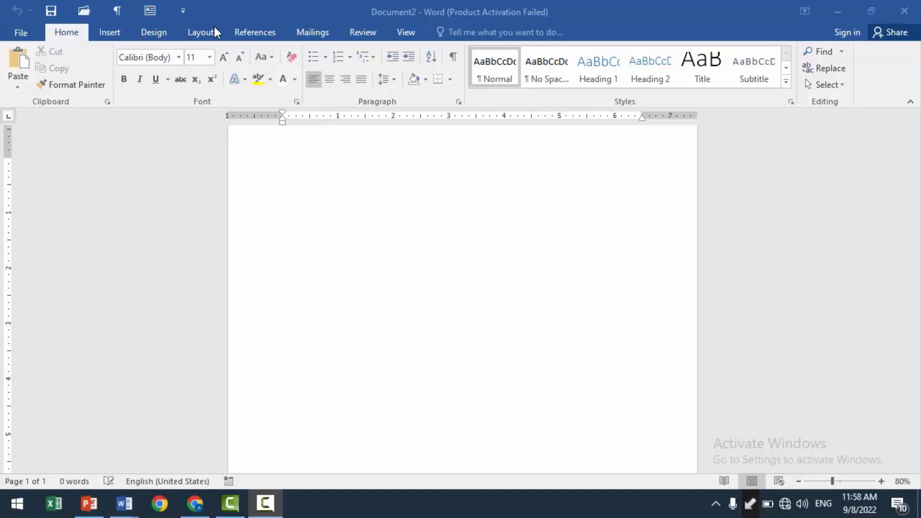
- In the page setup's paper settings, choose Custom size as the paper size for the whole document
left_click(193, 32)
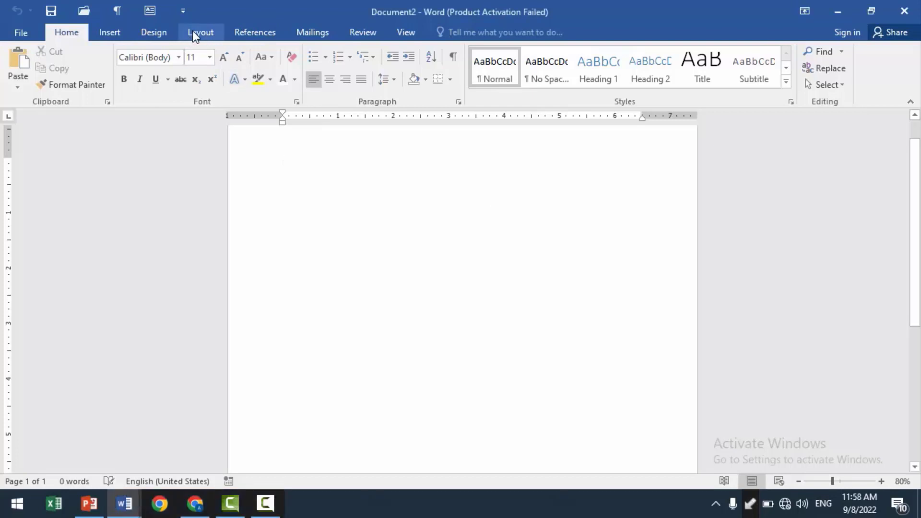
left_click(194, 33)
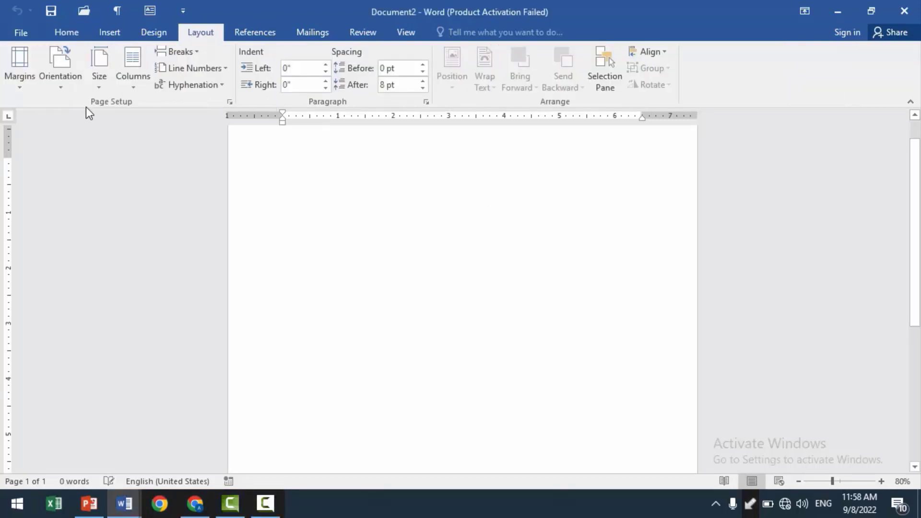
left_click(229, 103)
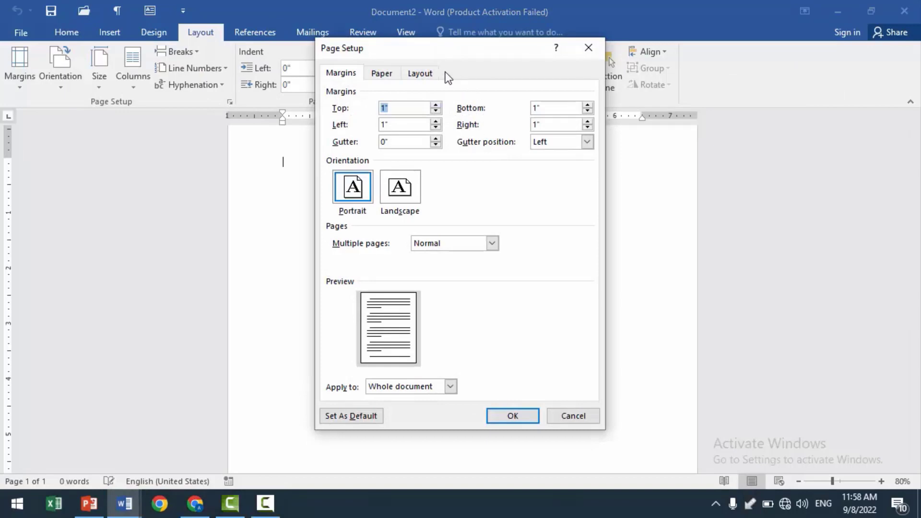
left_click(391, 76)
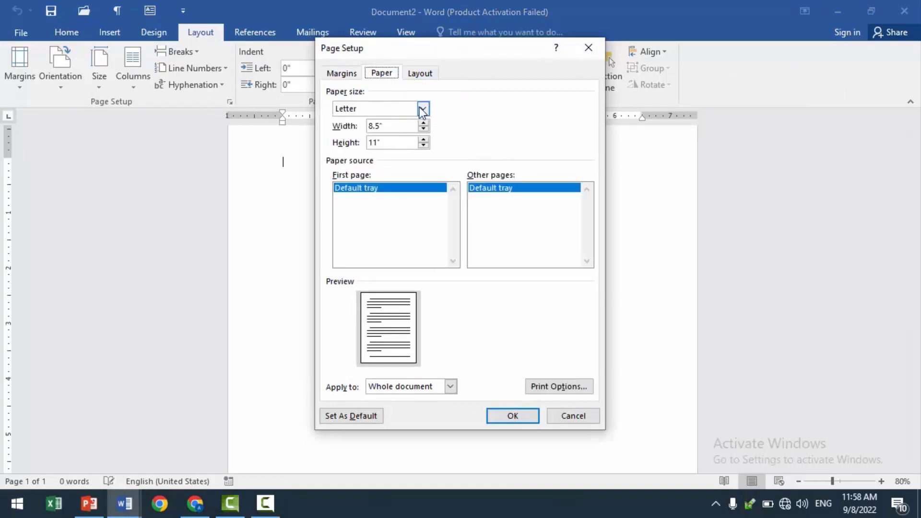
key("ctrl+2")
left_click_drag(327, 100, 458, 135)
key("Escape")
left_click(422, 109)
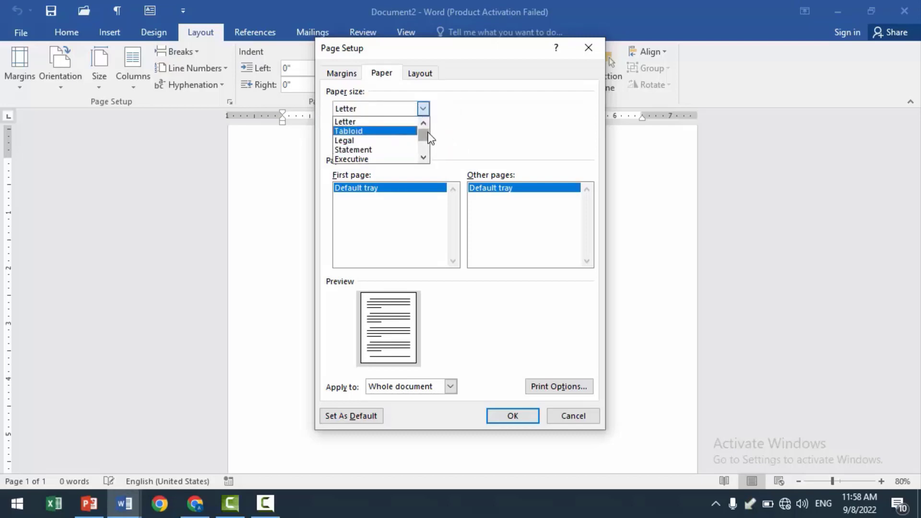
scroll(423, 154, "down", 2)
left_click(401, 159)
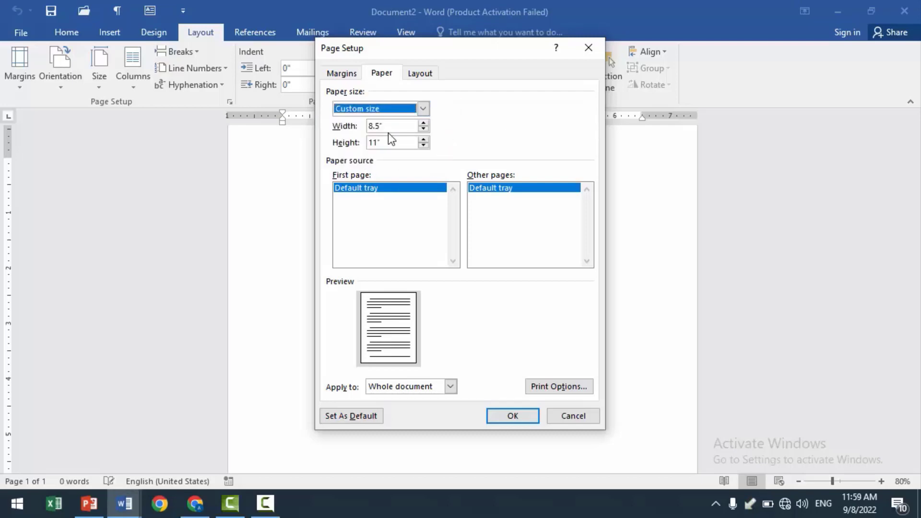
- Set the custom paper width to 3.5 inches and the height to 2 inches
key("Tab")
type("3.5")
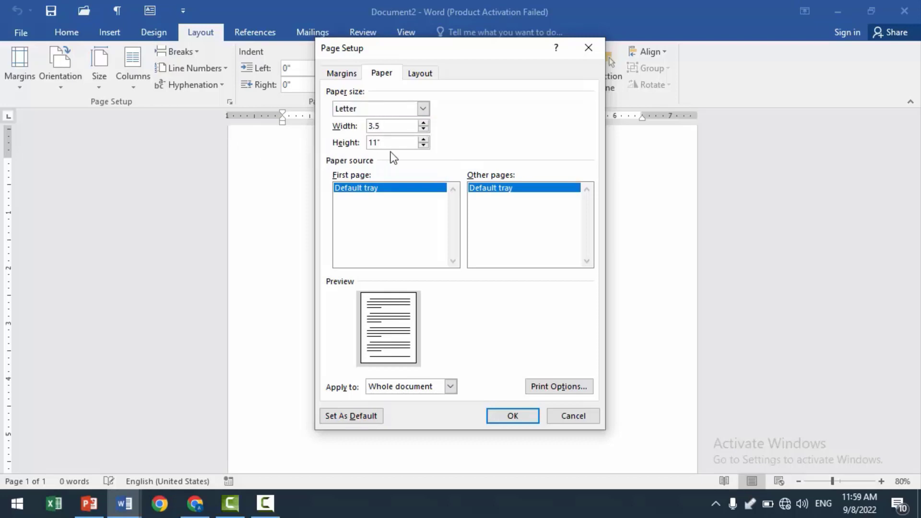
key("Tab")
type("2")
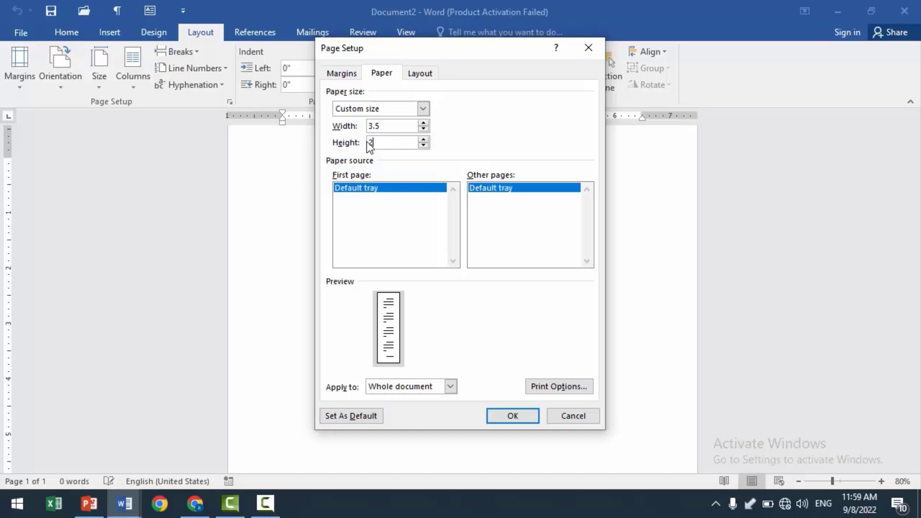
left_click(394, 128)
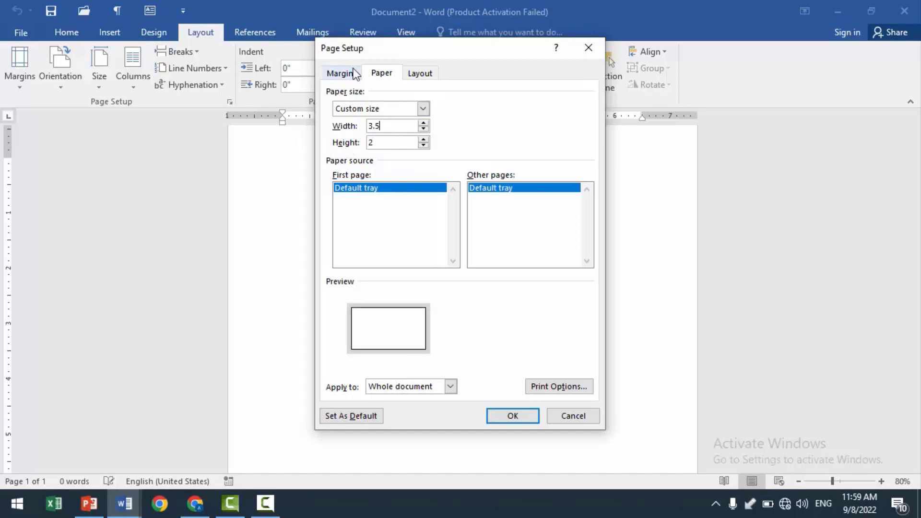
left_click(499, 421)
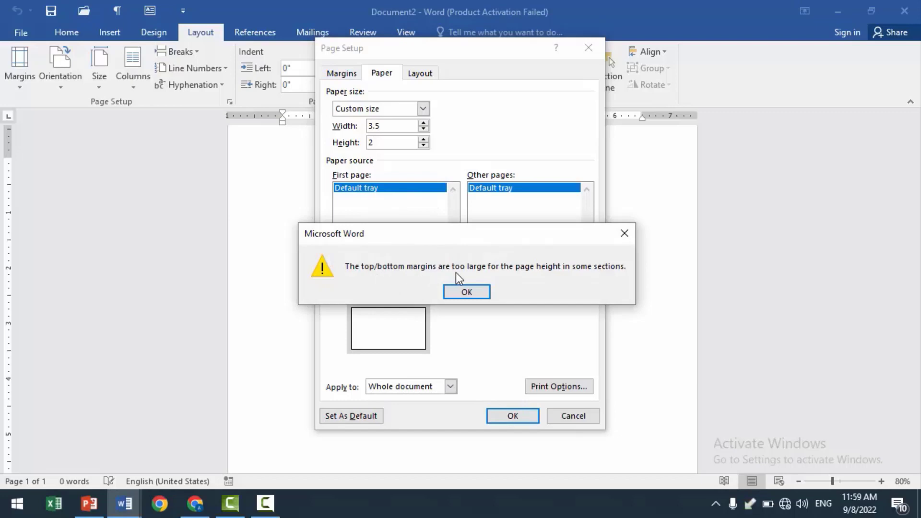
left_click(470, 291)
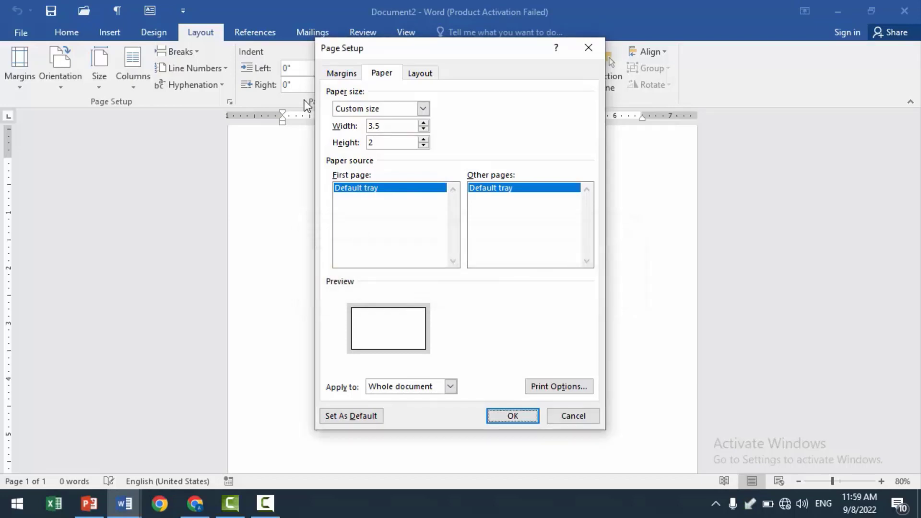
- Set the top and bottom page margins to 0.2 inches and apply the page setup
left_click(348, 74)
left_click(395, 108)
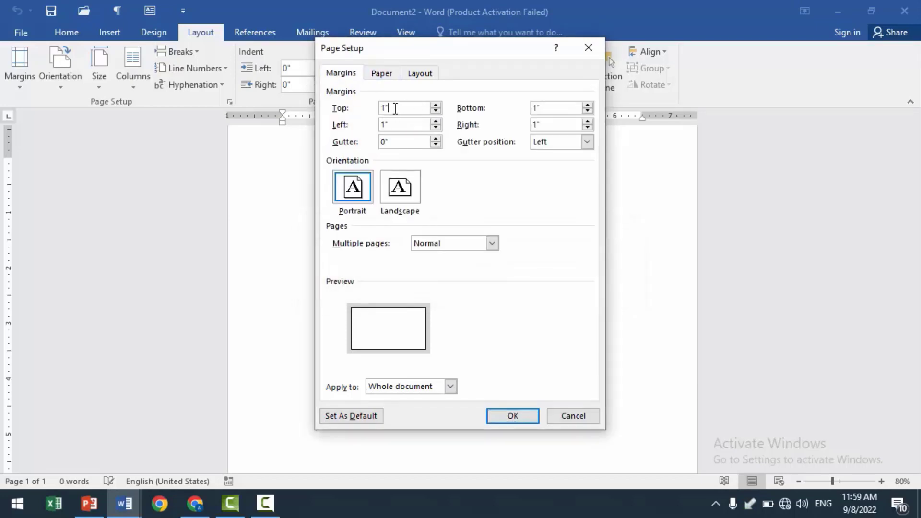
left_click_drag(395, 108, 354, 108)
type("0.2")
left_click_drag(547, 108, 515, 112)
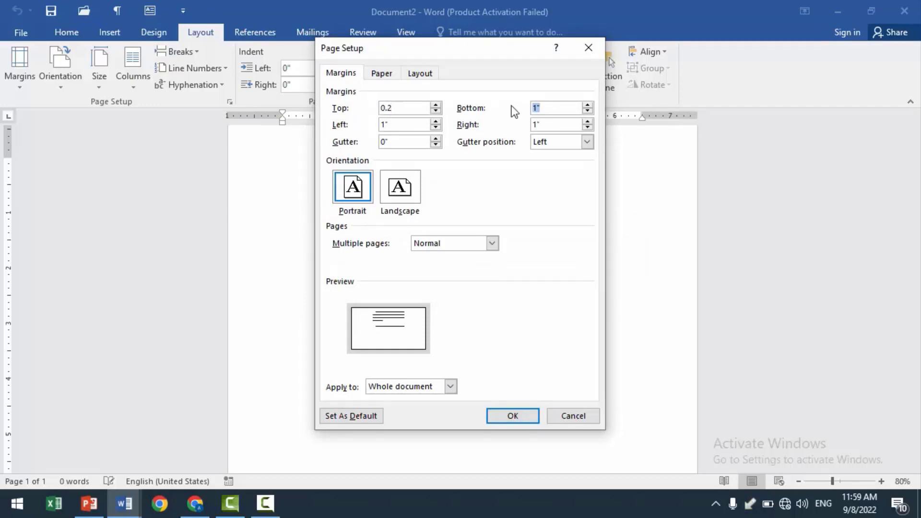
type("0.2")
left_click(511, 414)
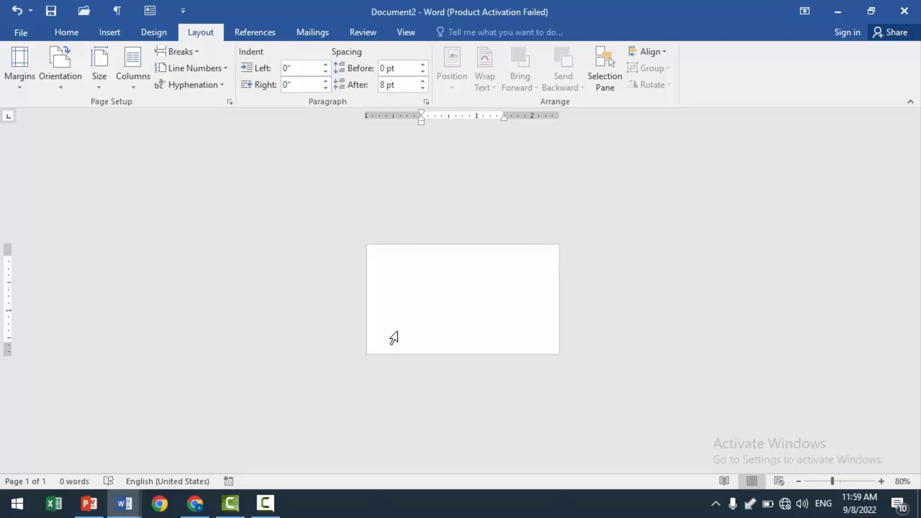
- Draw a rectangle shape about 1.1 inches high and 1.3 inches wide in the lower-left part of the card page
scroll(468, 312, "up", 9, "ctrl")
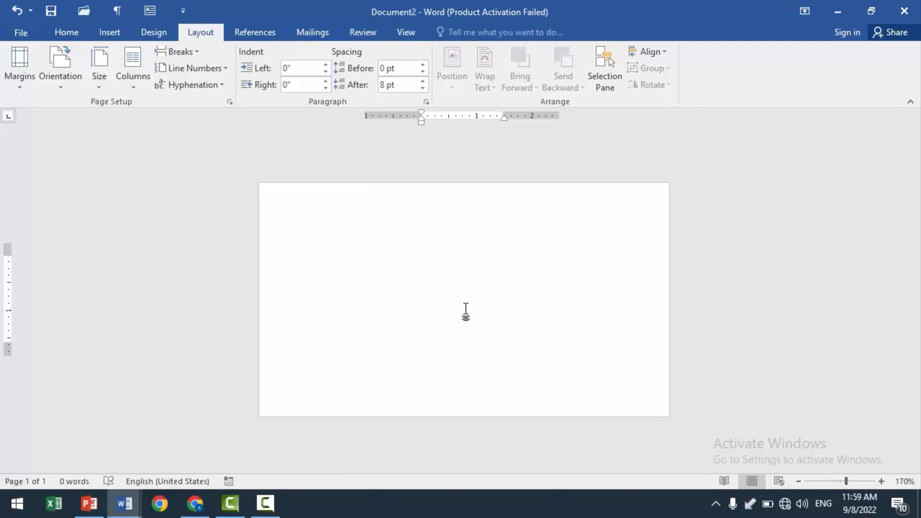
scroll(466, 312, "up", 5, "ctrl")
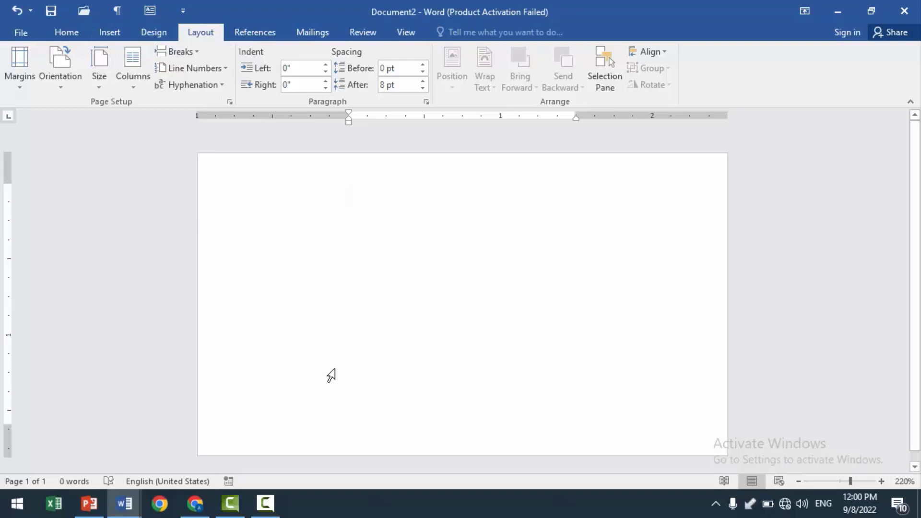
left_click(114, 37)
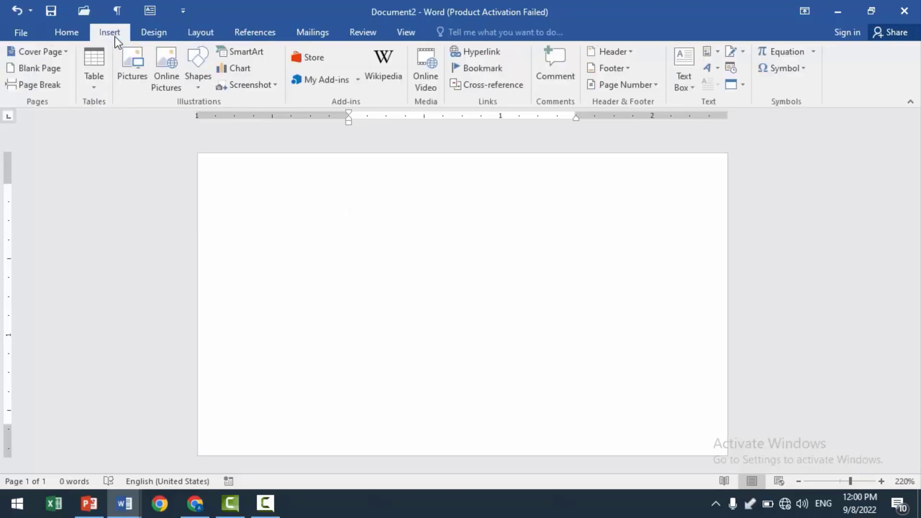
left_click(197, 90)
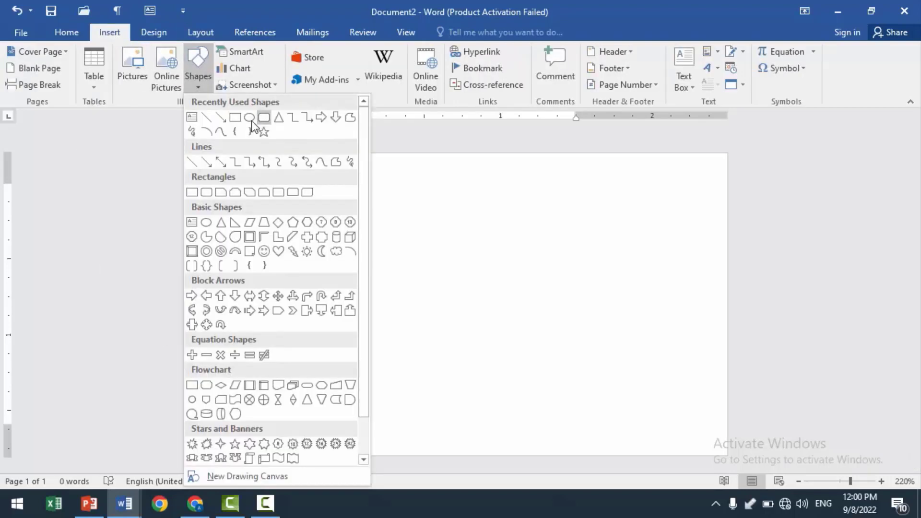
left_click(235, 117)
mouse_move(230, 262)
left_mouse_down()
mouse_move(378, 323)
mouse_move(424, 430)
left_mouse_up()
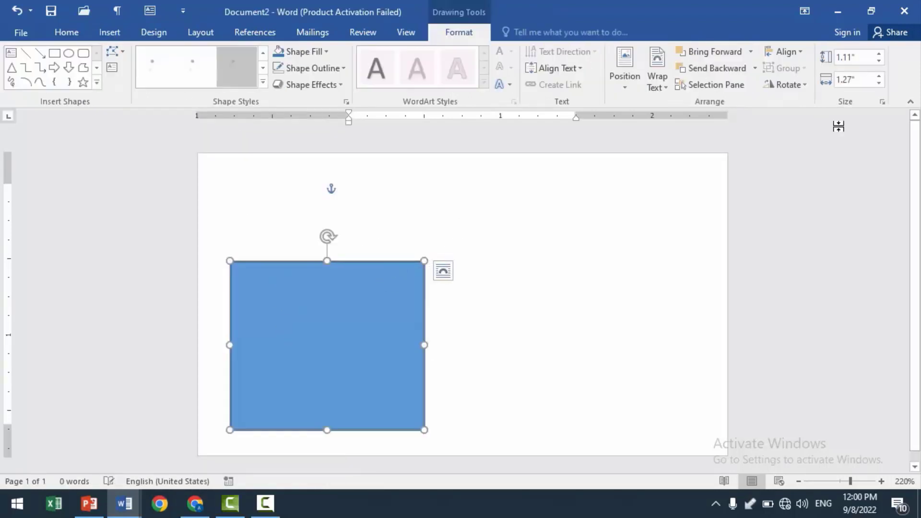
- Set the rectangle's height and width to 1.2 inches each
mouse_move(865, 60)
left_mouse_down()
mouse_move(780, 60)
mouse_move(879, 65)
left_mouse_up()
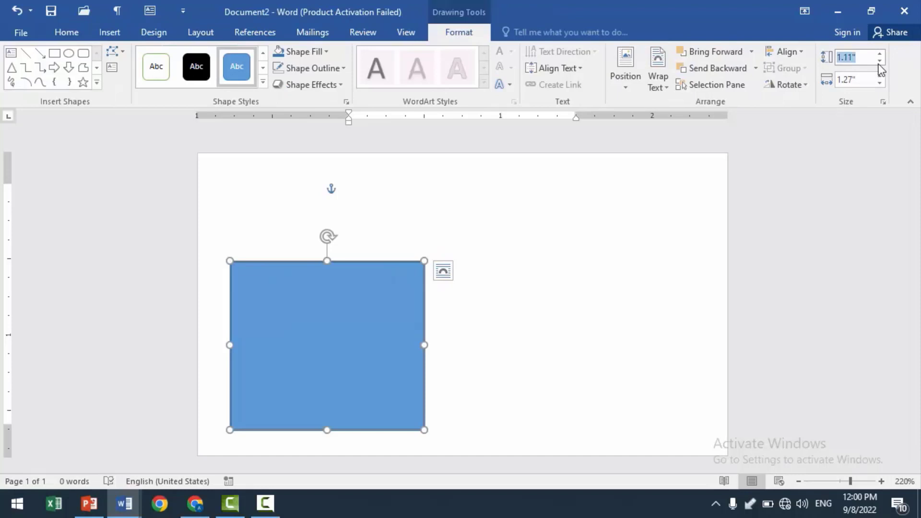
type("1.2")
key("Return")
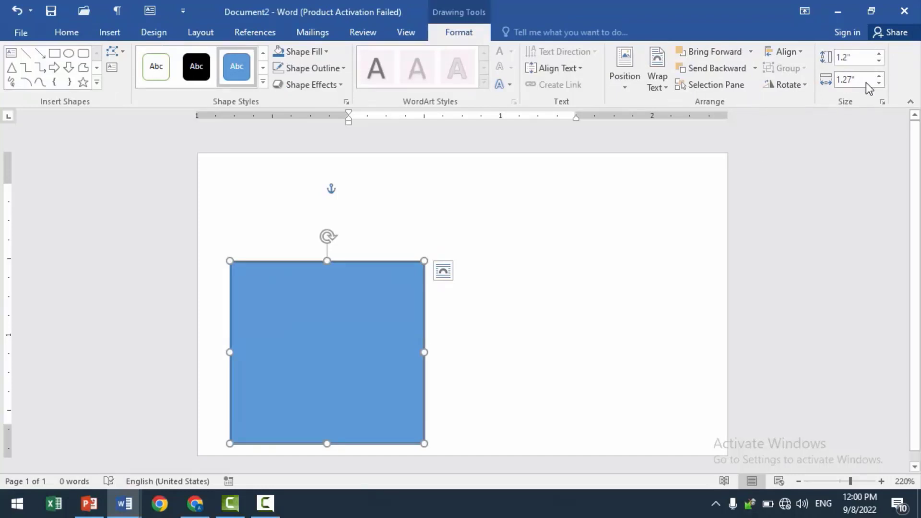
mouse_move(864, 81)
left_mouse_down()
mouse_move(788, 87)
mouse_move(860, 80)
left_mouse_up()
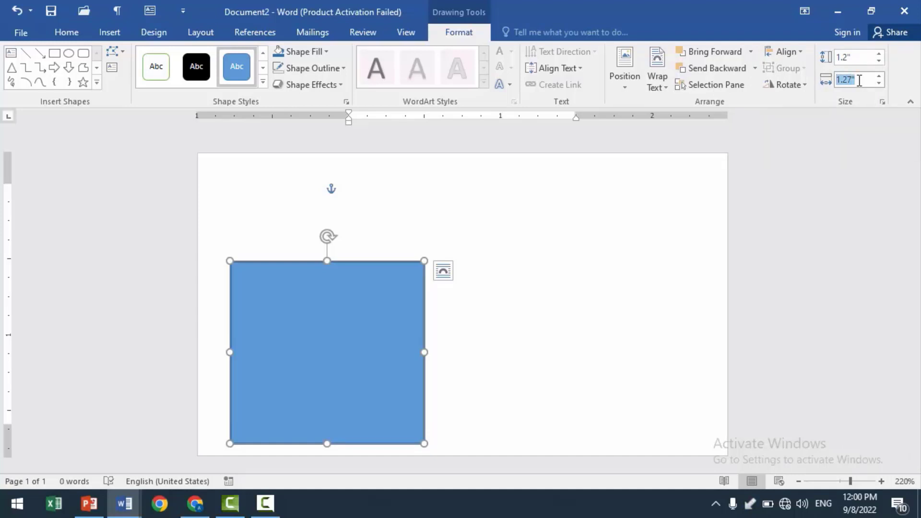
type("1.2")
key("Return")
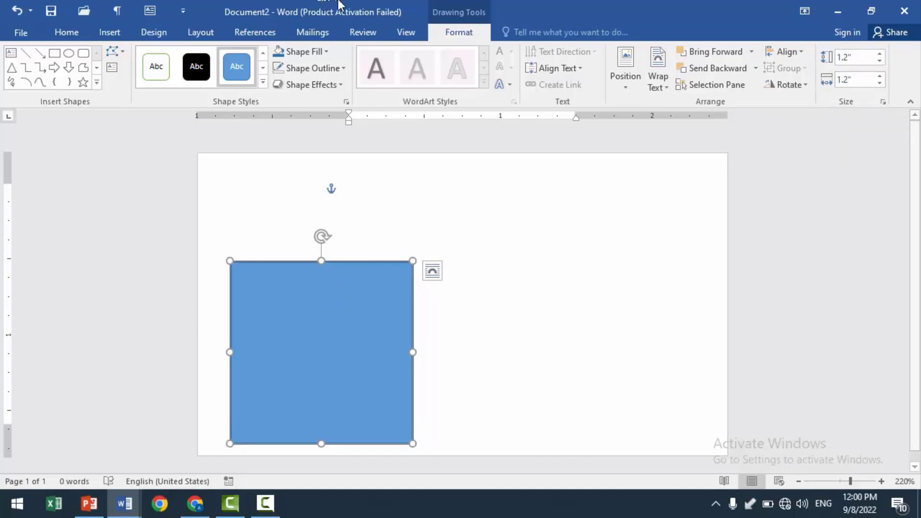
- Remove the outline from the blue square
left_click(326, 53)
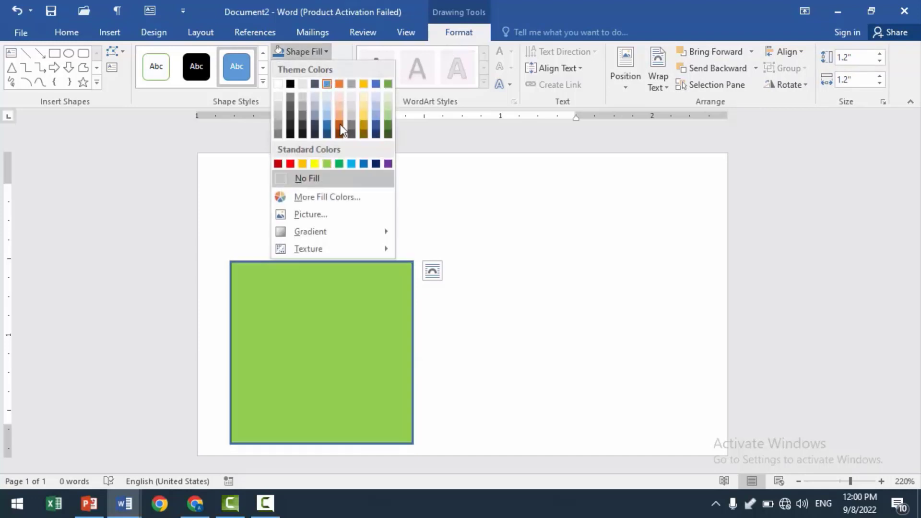
left_click(410, 3)
left_click(339, 68)
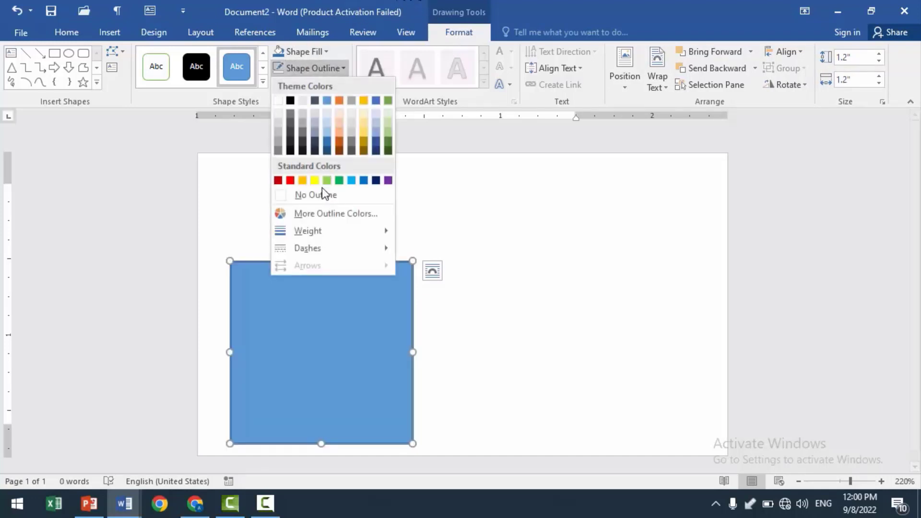
left_click(307, 194)
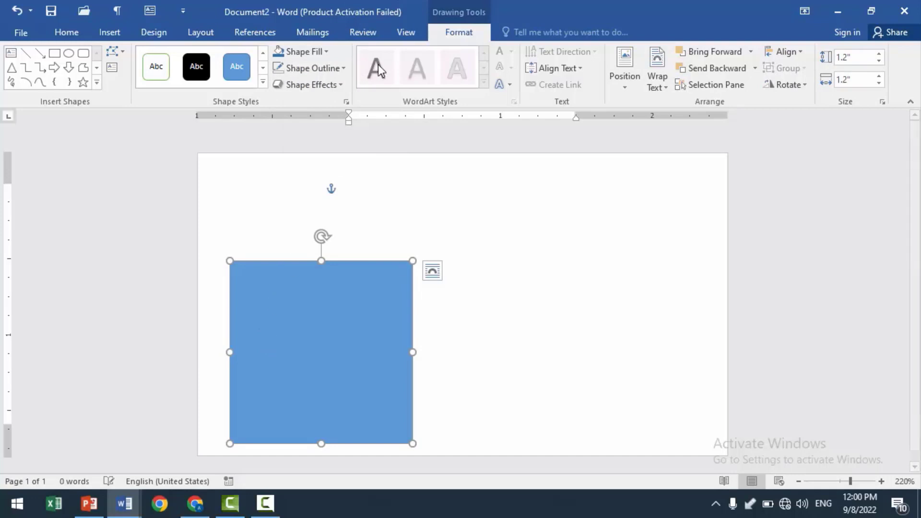
- Fill the square with the picture "skill" from the Desktop and move it slightly up and to the left on the card
left_click(327, 53)
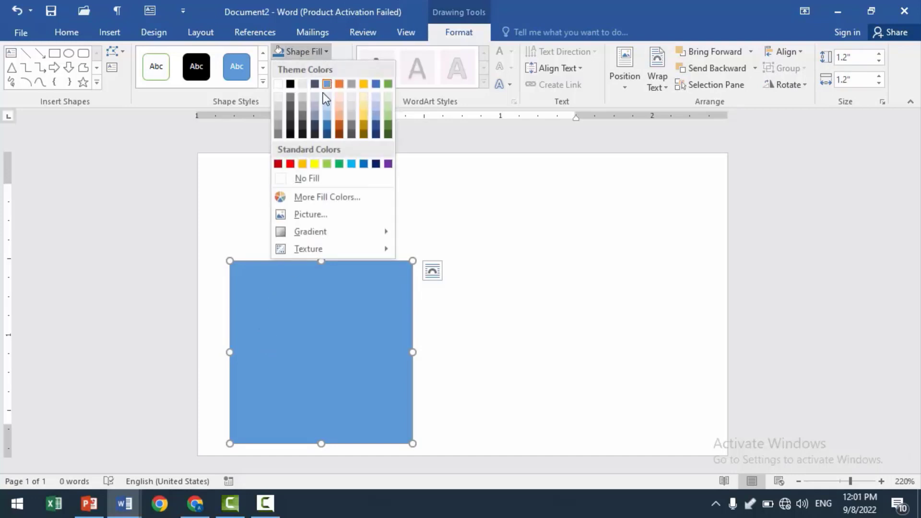
left_click(313, 217)
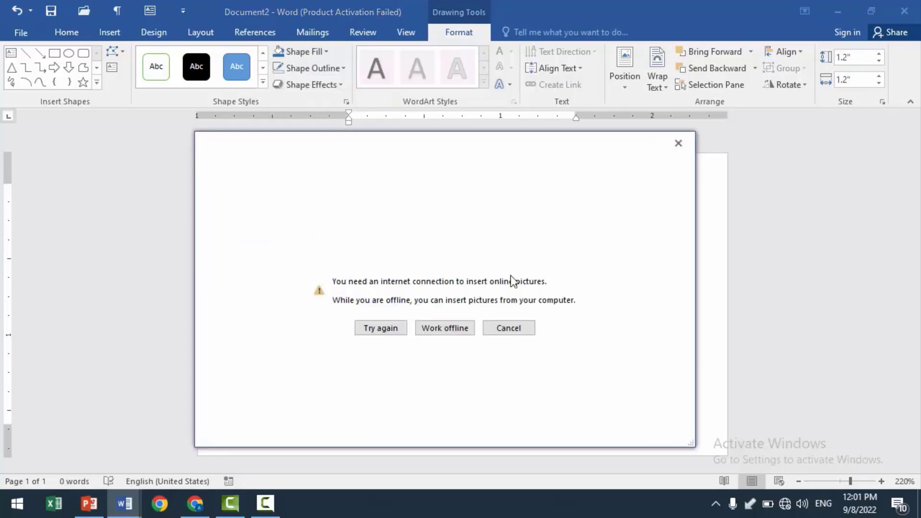
left_click(442, 336)
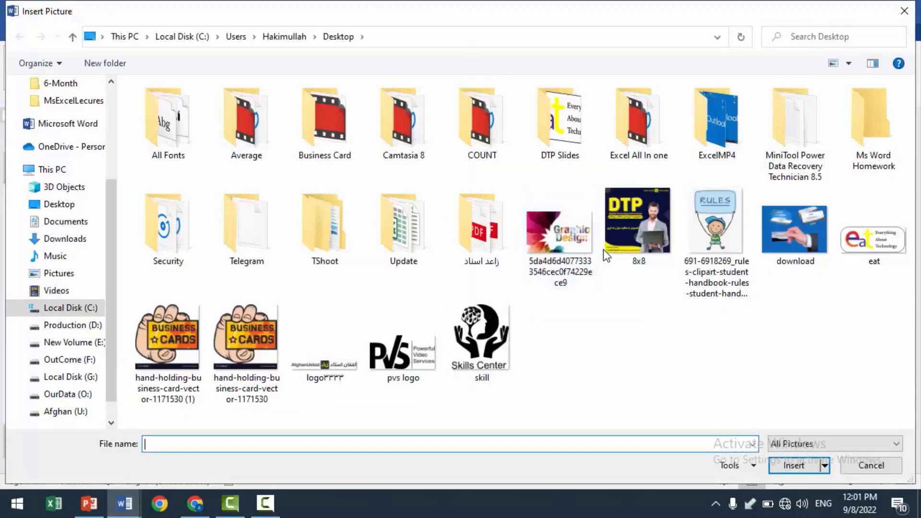
left_click(501, 331)
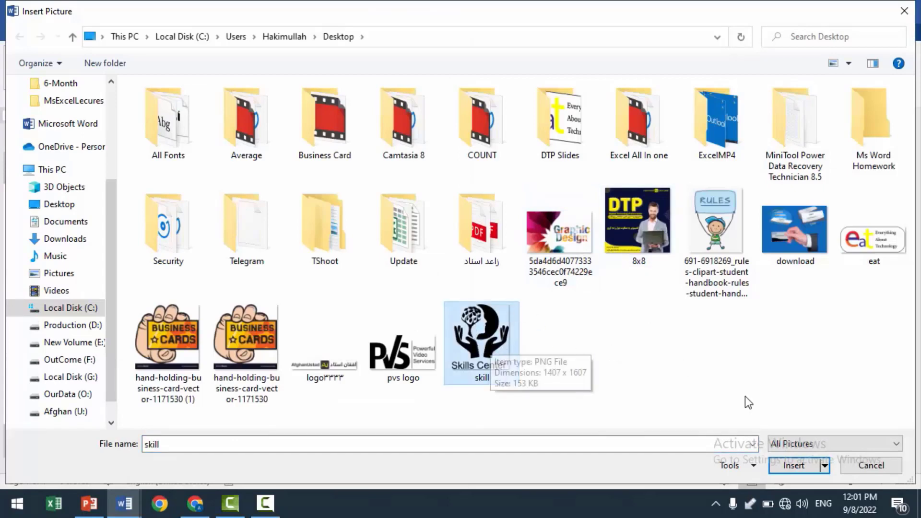
left_click(784, 464)
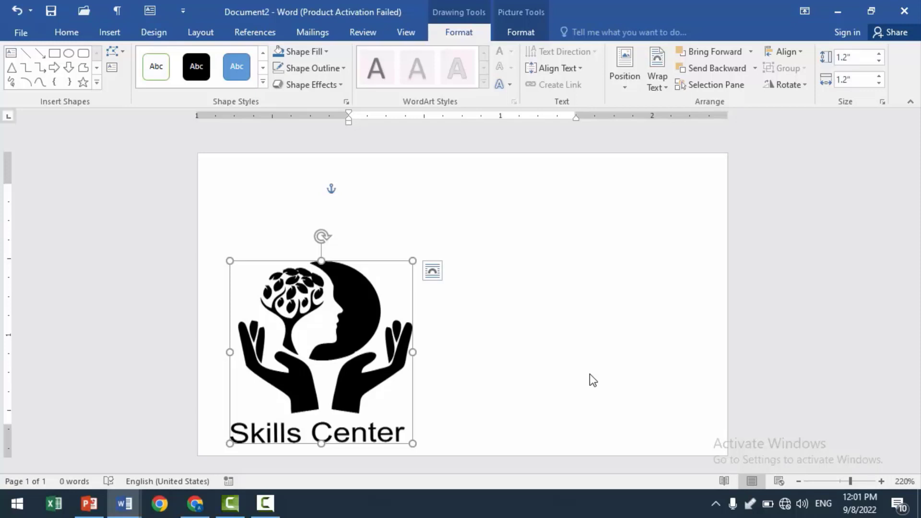
mouse_move(378, 262)
left_mouse_down()
mouse_move(676, 172)
mouse_move(359, 247)
mouse_move(383, 255)
mouse_move(368, 253)
left_mouse_up()
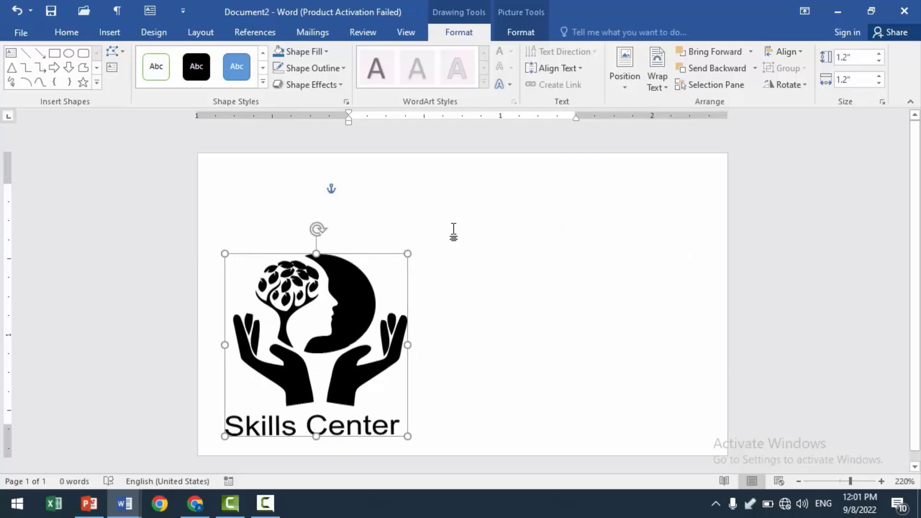
left_click(493, 330)
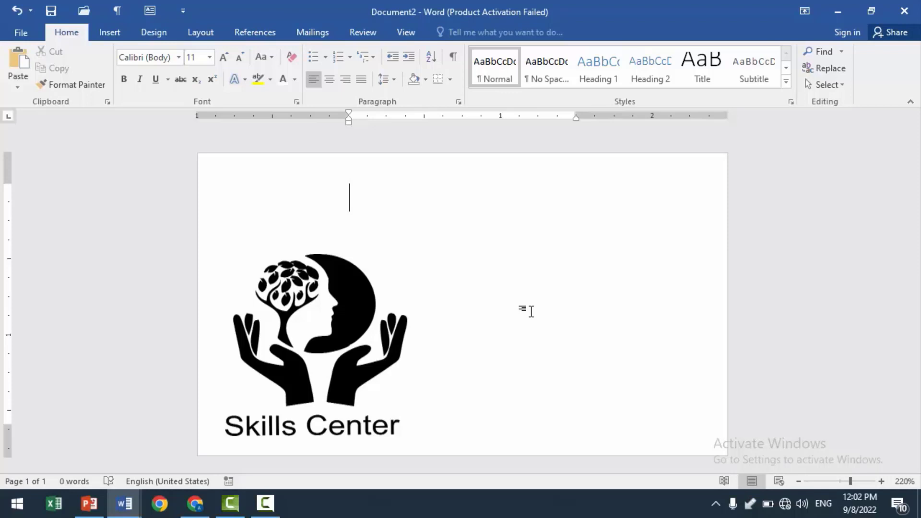
- Draw an oval about 1.8 inches high and 1.8 inches wide on the card's right half, extending past the page edge
left_click(101, 38)
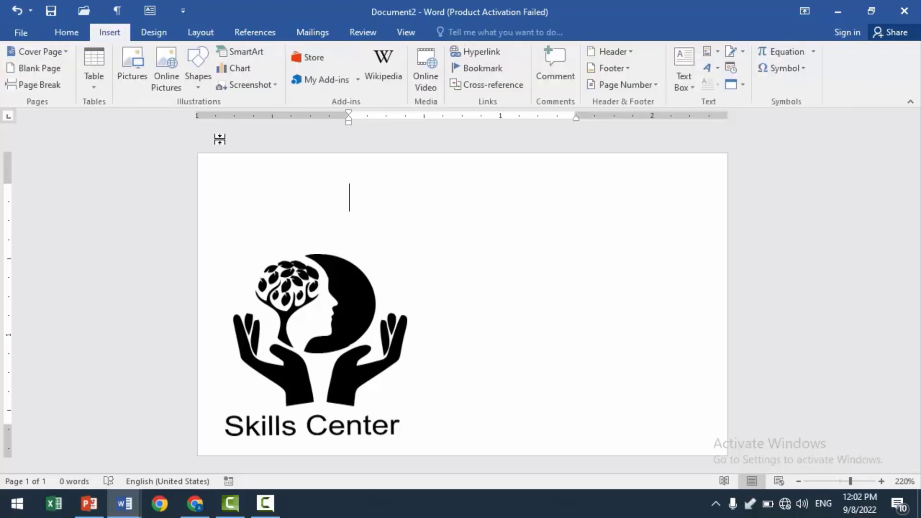
left_click(204, 87)
left_click(249, 117)
mouse_move(480, 184)
left_mouse_down()
mouse_move(498, 220)
mouse_move(753, 453)
left_mouse_up()
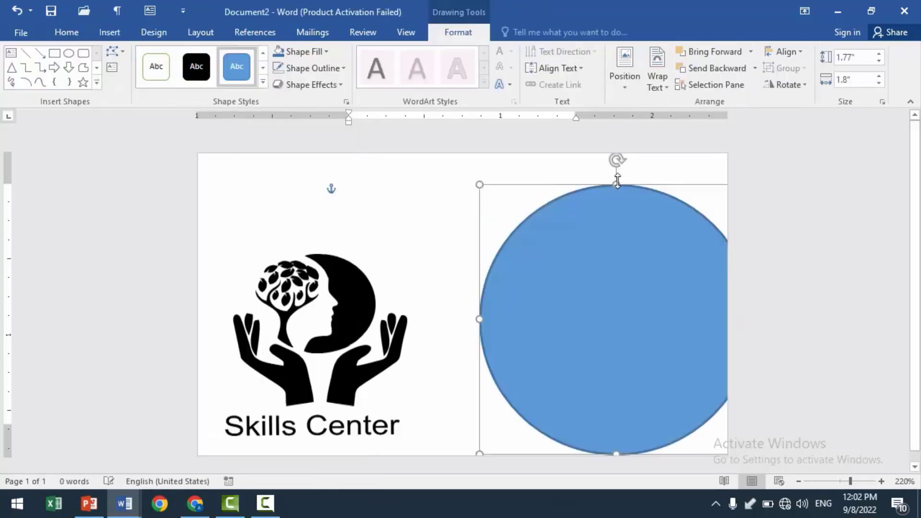
- Enlarge the oval to about 2.74 inches high and 3.57 inches wide, and position it over the card's right half past the page edges
left_click_drag(616, 175, 724, 144)
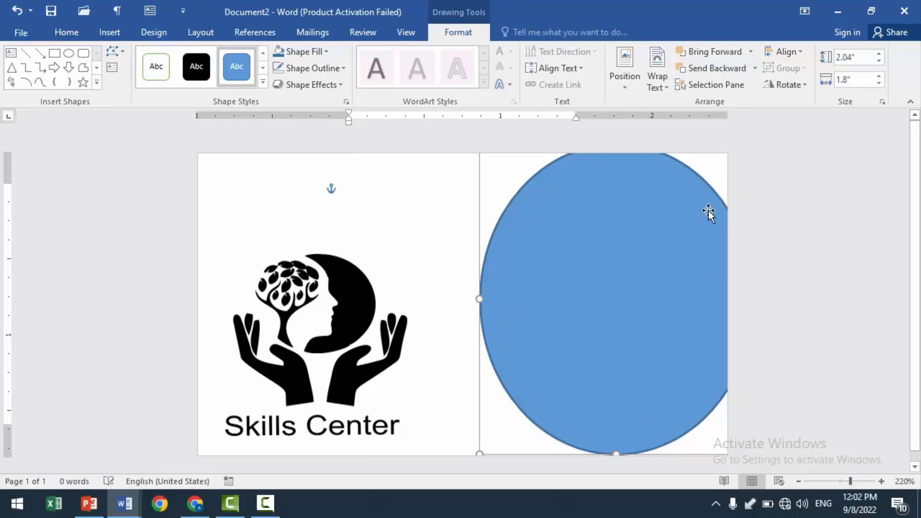
left_click_drag(624, 247, 517, 292)
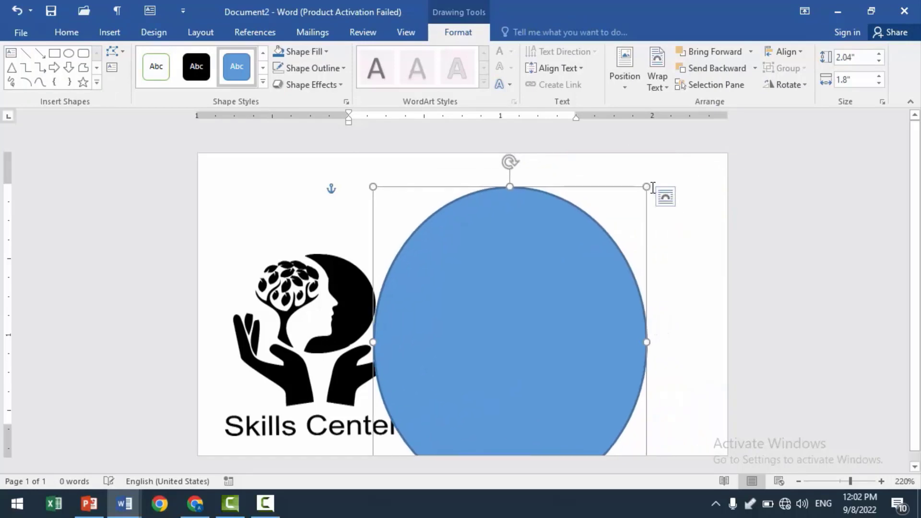
left_click_drag(673, 178, 882, 144)
left_click_drag(571, 321, 673, 322)
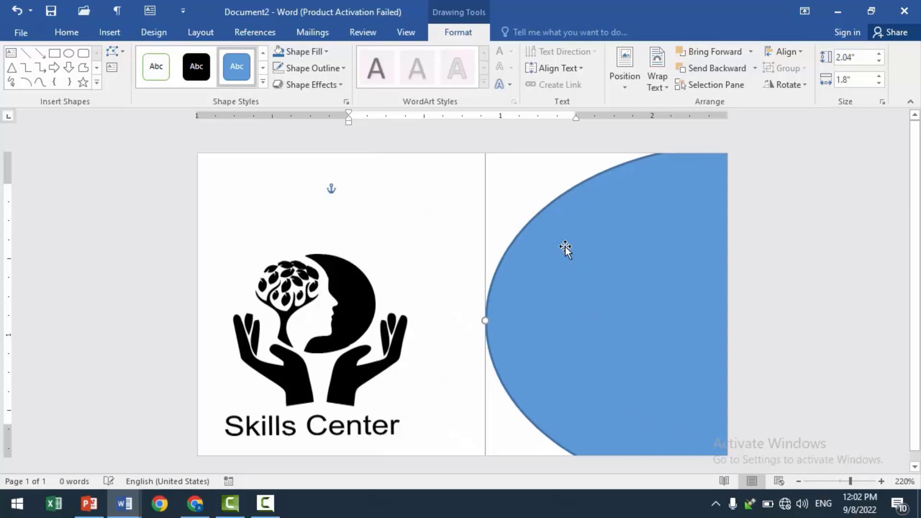
left_click_drag(597, 252, 596, 312)
left_click_drag(485, 203, 452, 141)
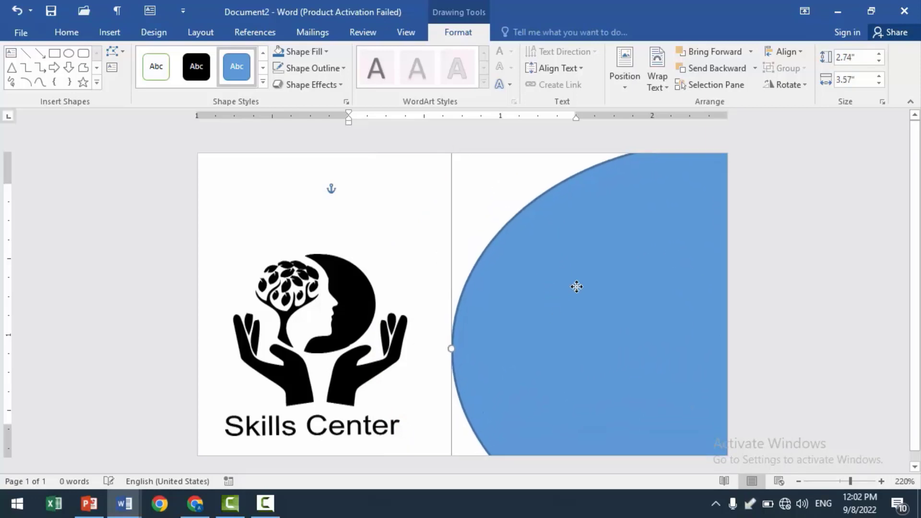
left_click_drag(576, 286, 526, 326)
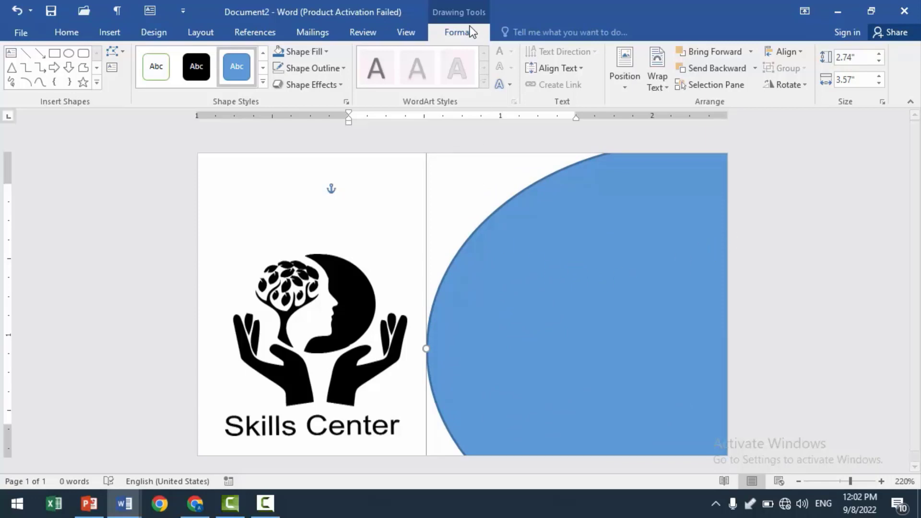
- Remove the large oval's outline and fill it with light gray, a darker shade of the white theme color
left_click(345, 70)
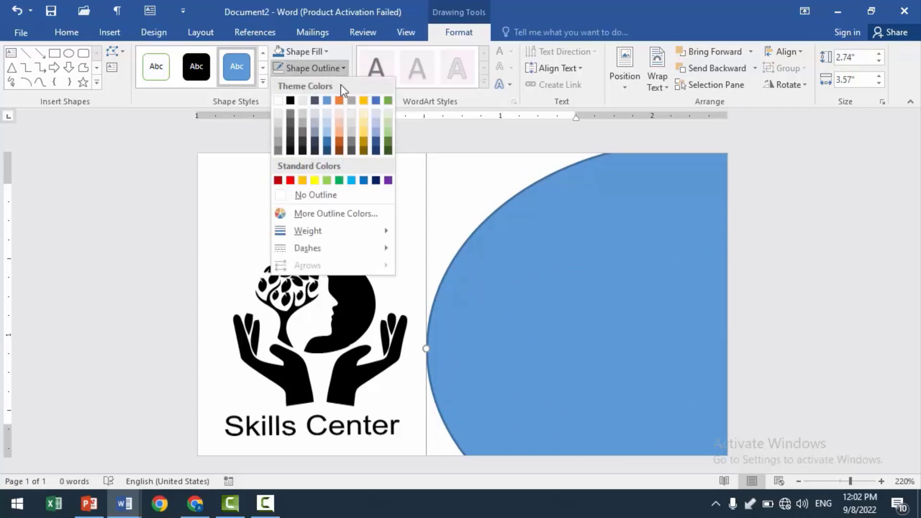
left_click(309, 197)
left_click(309, 198)
left_click(517, 246)
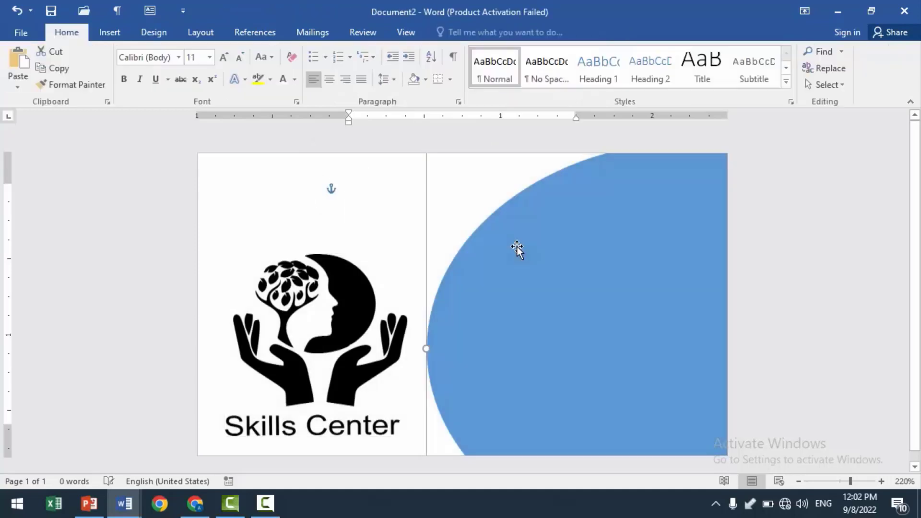
left_click(459, 34)
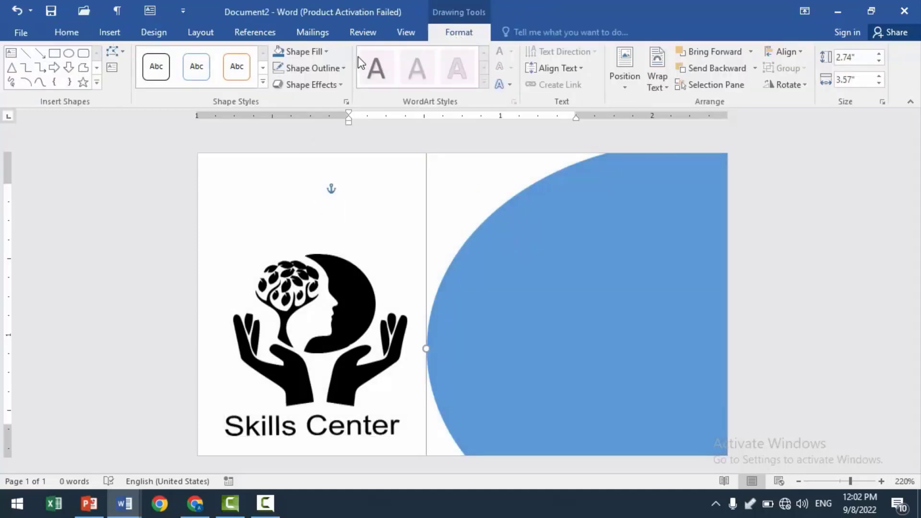
left_click(324, 52)
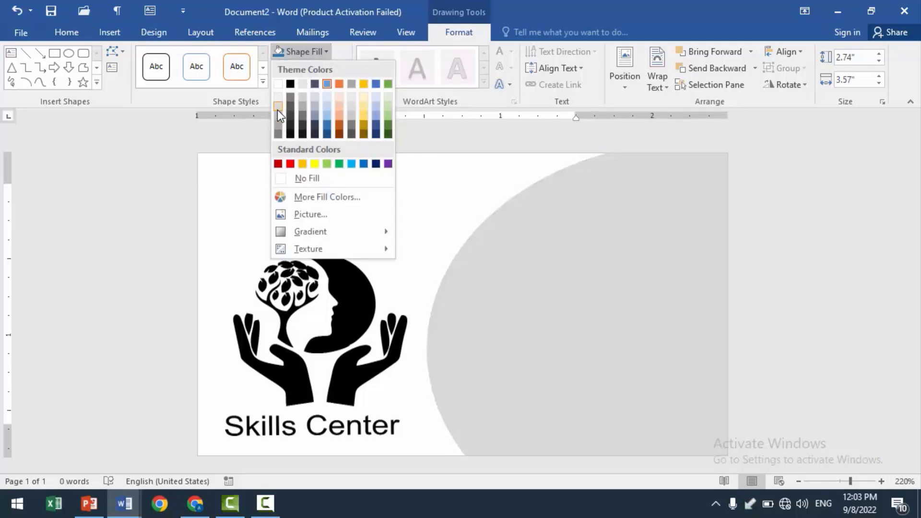
left_click(277, 116)
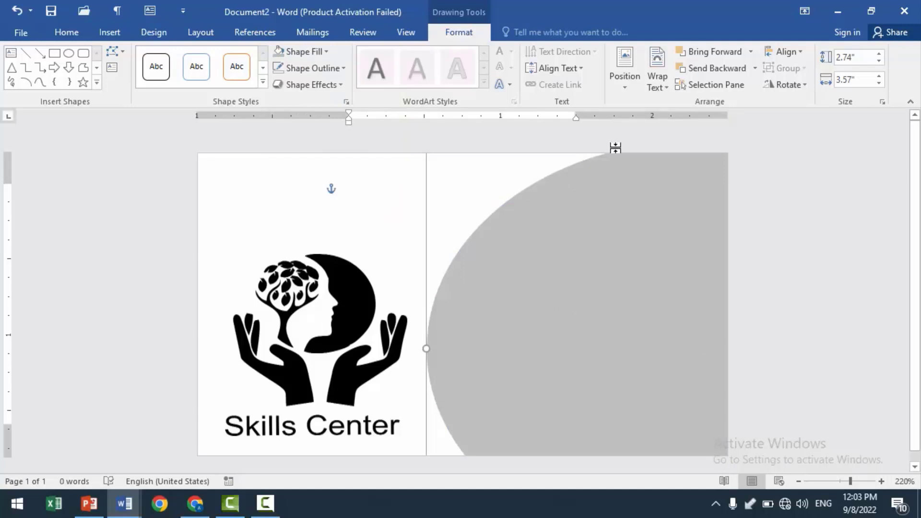
- Duplicate the gray oval, fill the copy with light blue, and offset it slightly right so a gray band remains along the curve
left_click(558, 326)
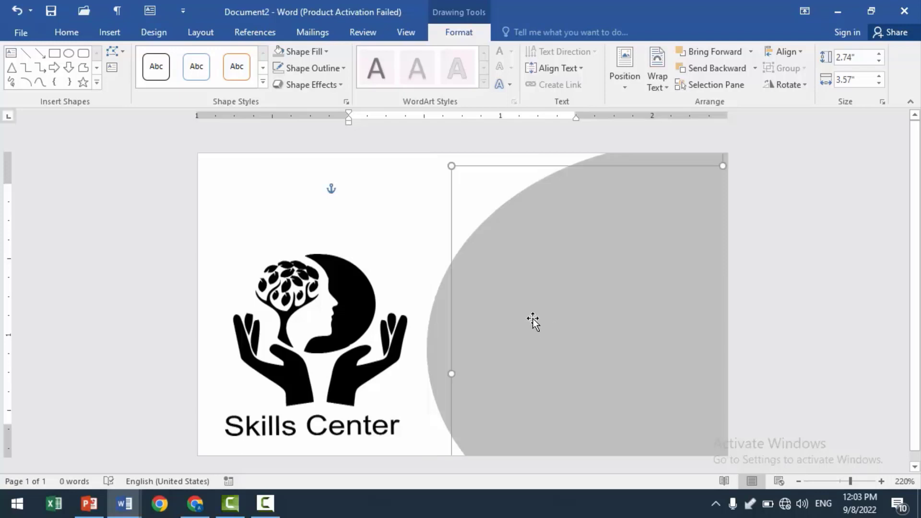
left_click_drag(533, 319, 566, 297)
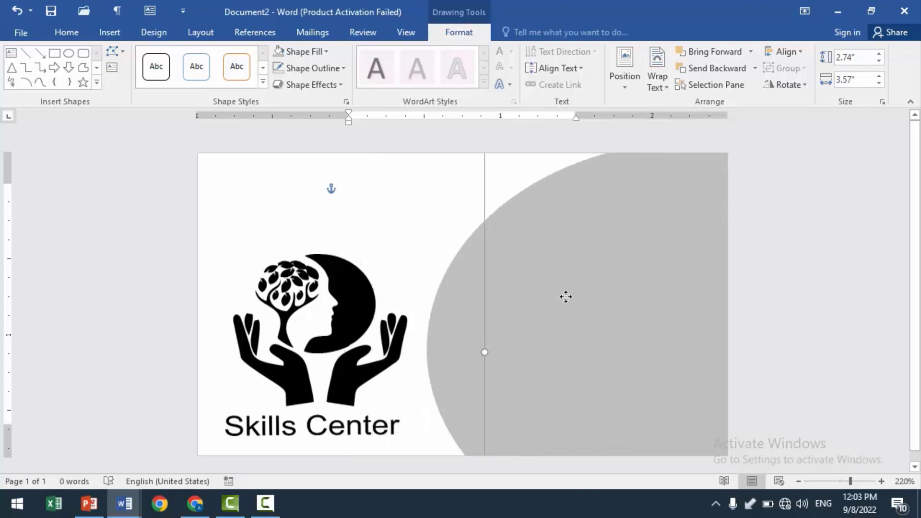
left_click(325, 55)
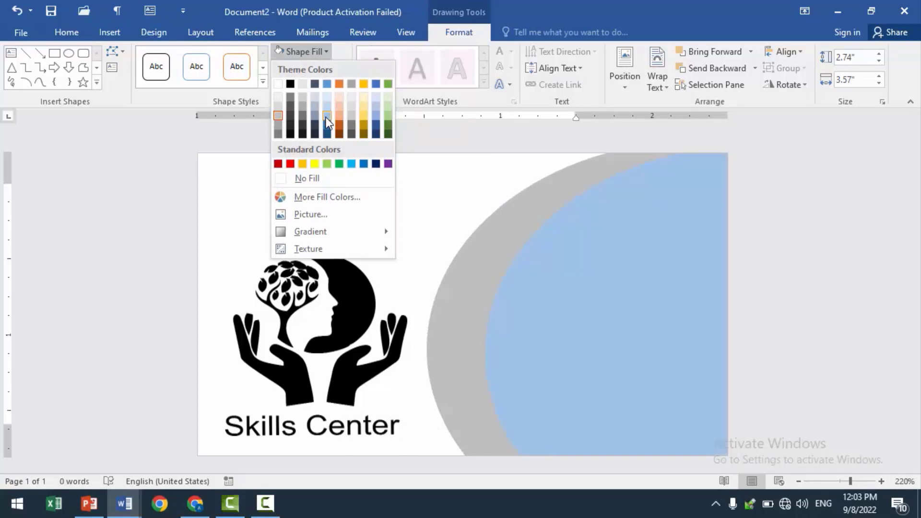
left_click(327, 117)
left_click_drag(644, 310, 616, 313)
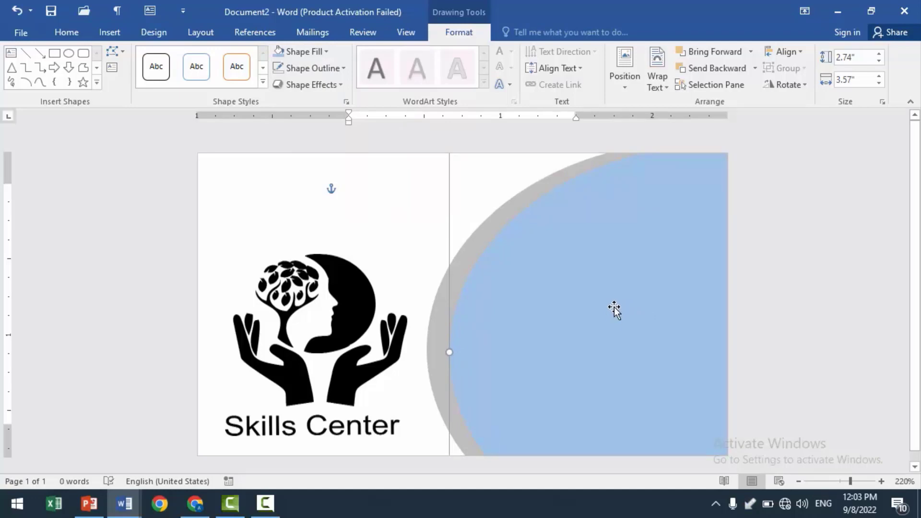
- Duplicate the light blue oval, fill the copy with dark gray, and place it slightly right so a light blue band remains
key("ctrl+d")
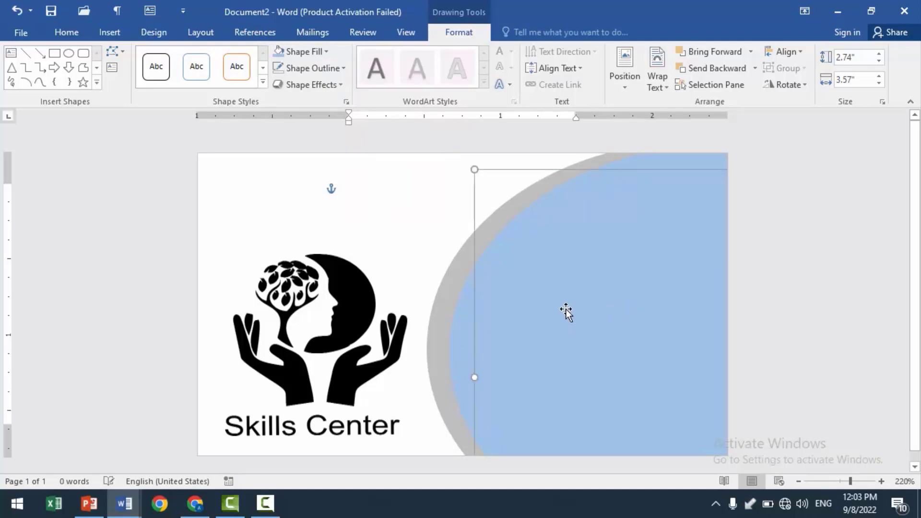
left_click_drag(566, 311, 592, 312)
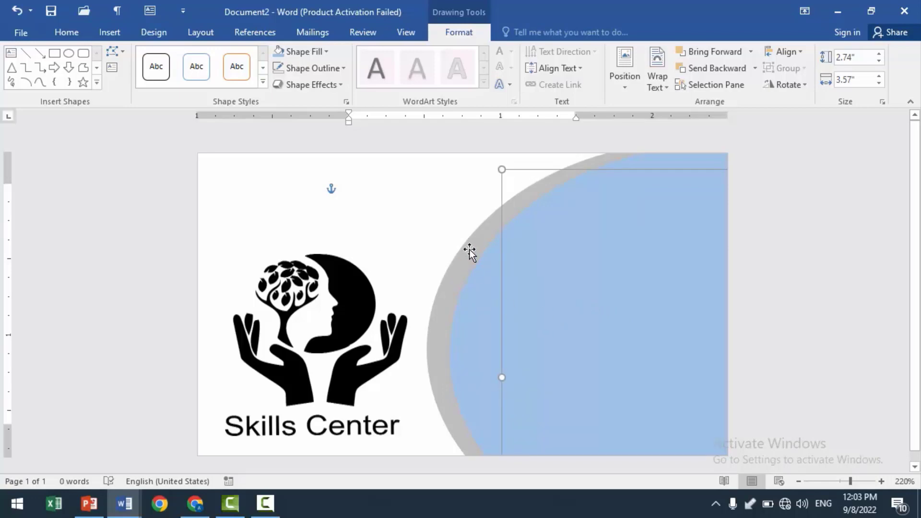
left_click(325, 52)
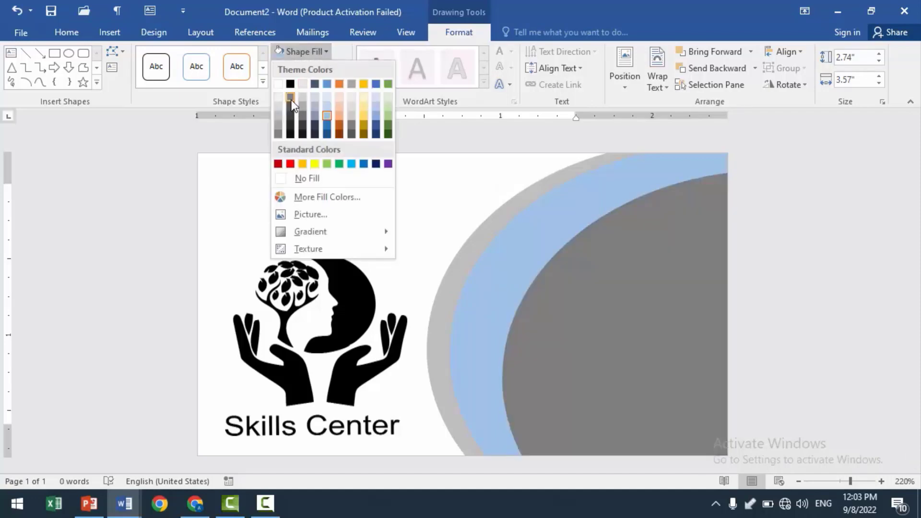
left_click(291, 99)
mouse_move(611, 331)
left_mouse_down()
mouse_move(603, 312)
mouse_move(606, 327)
left_mouse_up()
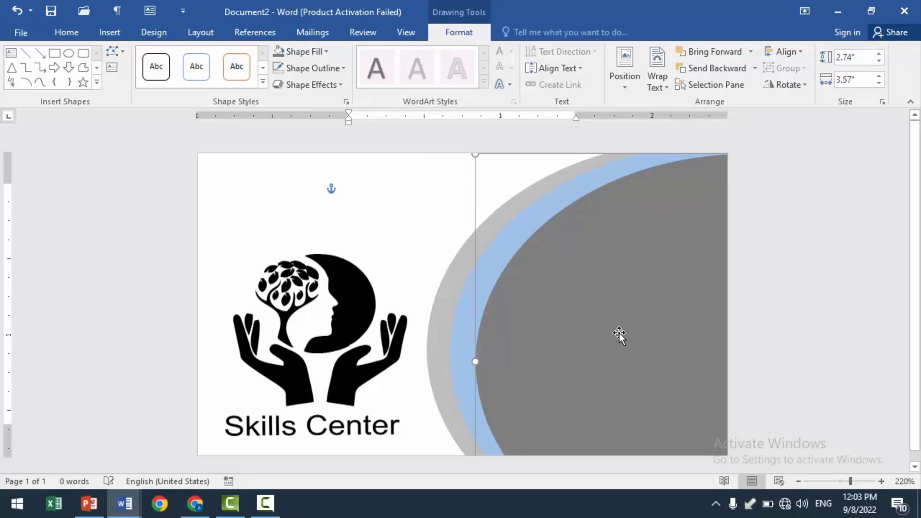
- Duplicate the dark gray oval, fill the copy with a darker blue, and place it just inside the dark gray edge
key("ctrl+d")
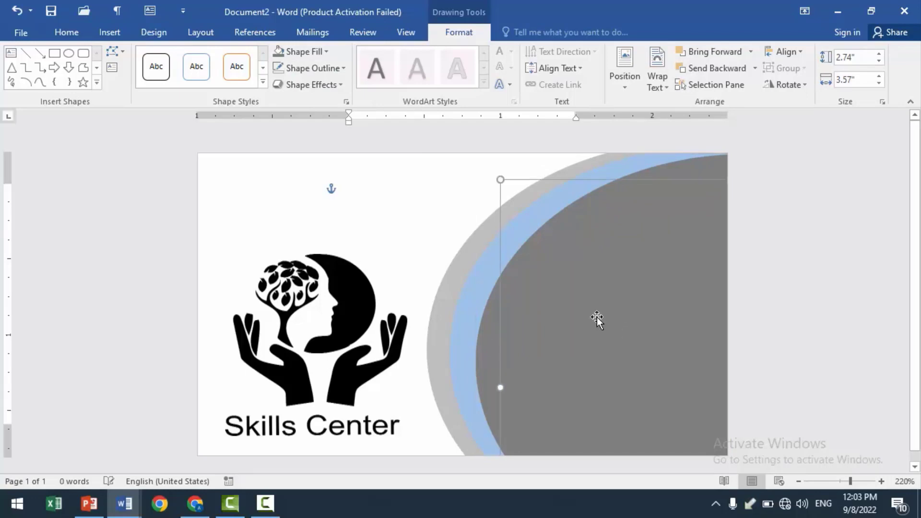
left_click(326, 55)
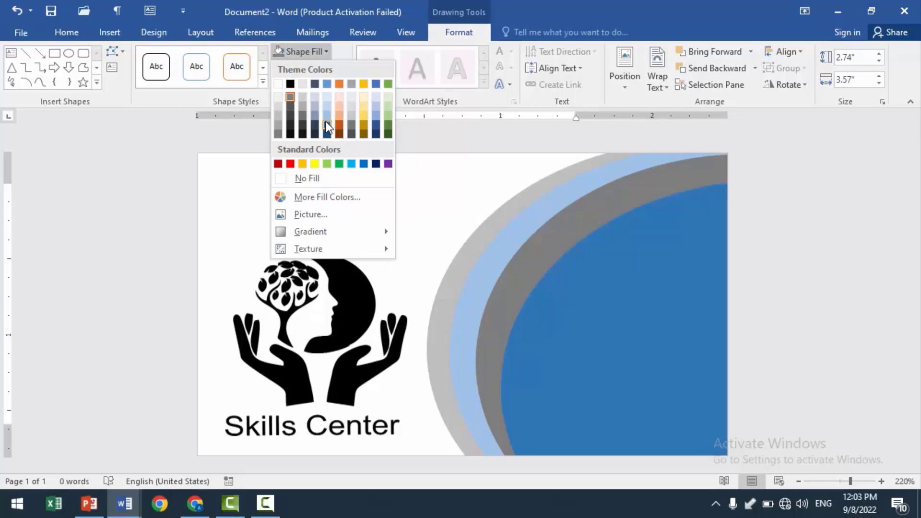
left_click(327, 122)
mouse_move(560, 343)
left_mouse_down()
mouse_move(567, 318)
mouse_move(559, 327)
left_mouse_up()
- Shift the light blue, dark gray and dark blue ovals left so their edges form narrow nested bands
left_click(459, 319)
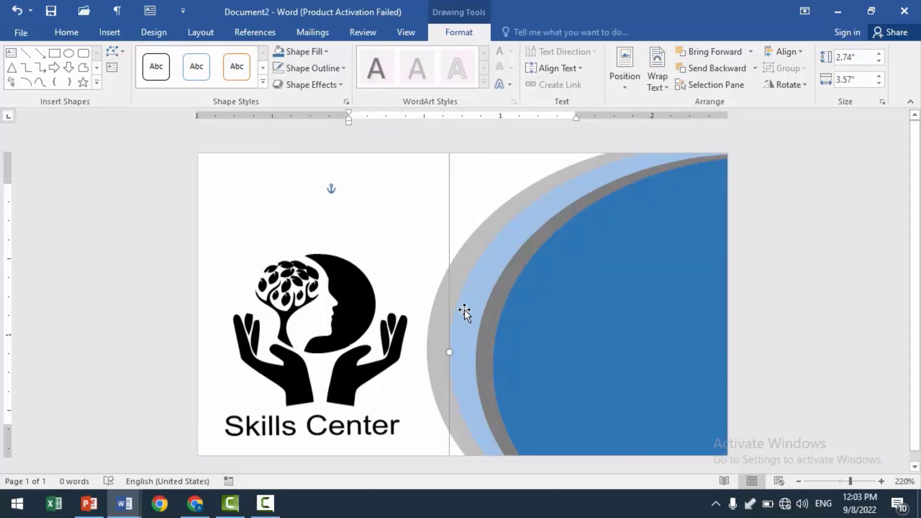
mouse_move(465, 312)
left_mouse_down()
mouse_move(453, 310)
mouse_move(466, 318)
left_mouse_up()
left_click(486, 317)
left_click(523, 339)
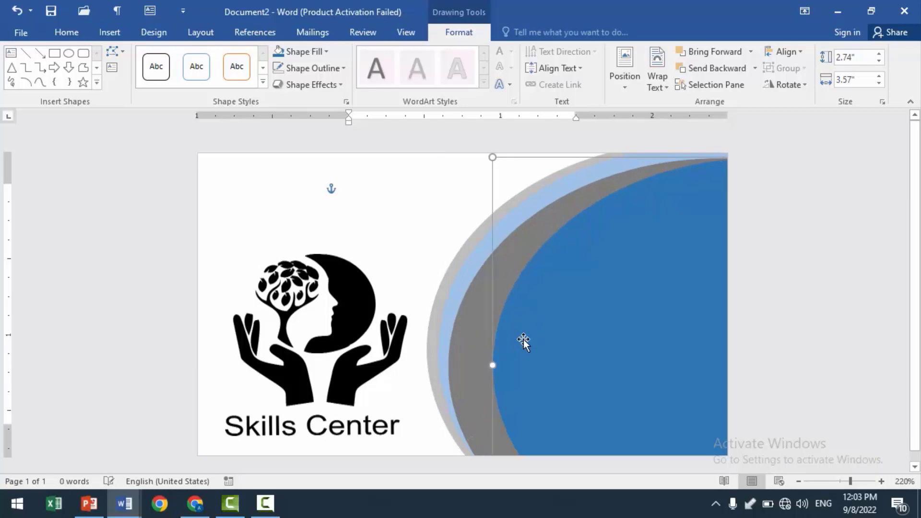
mouse_move(513, 343)
left_mouse_down()
mouse_move(499, 343)
mouse_move(510, 347)
left_mouse_up()
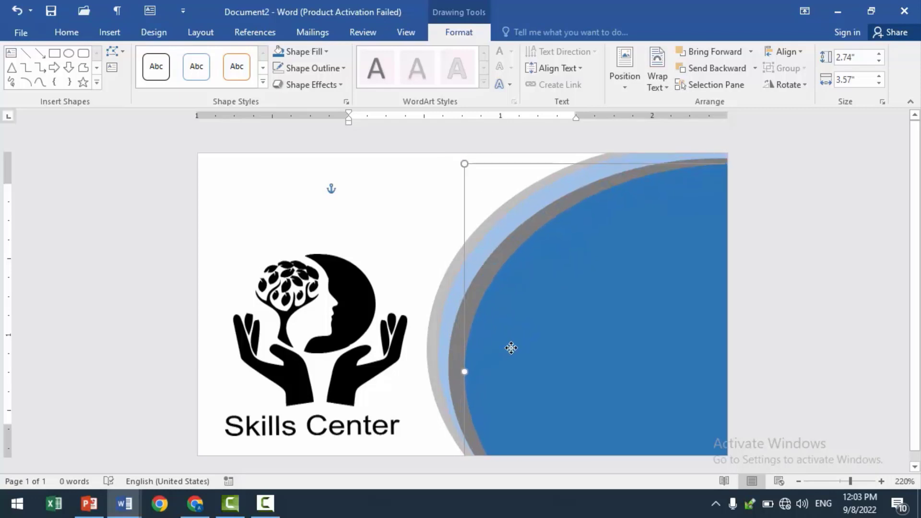
left_click(385, 215)
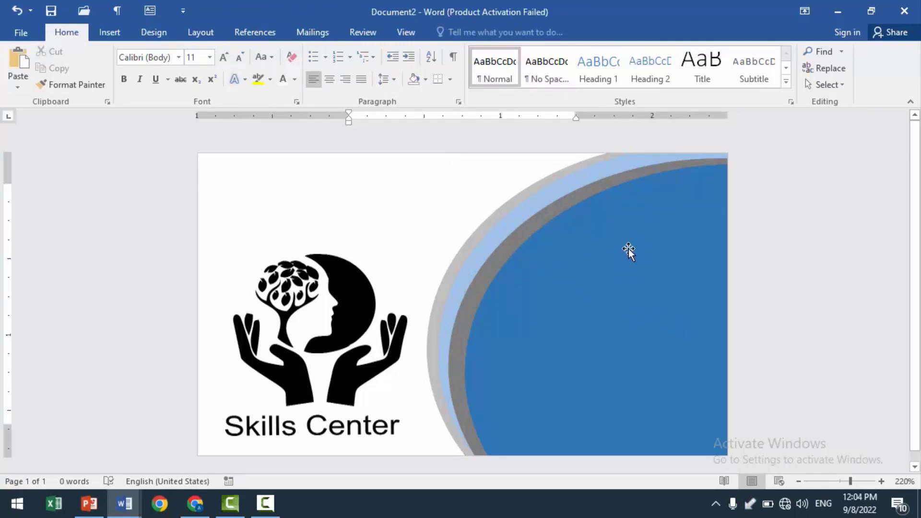
- Select all four nested ovals and group them into one object
left_click(505, 202)
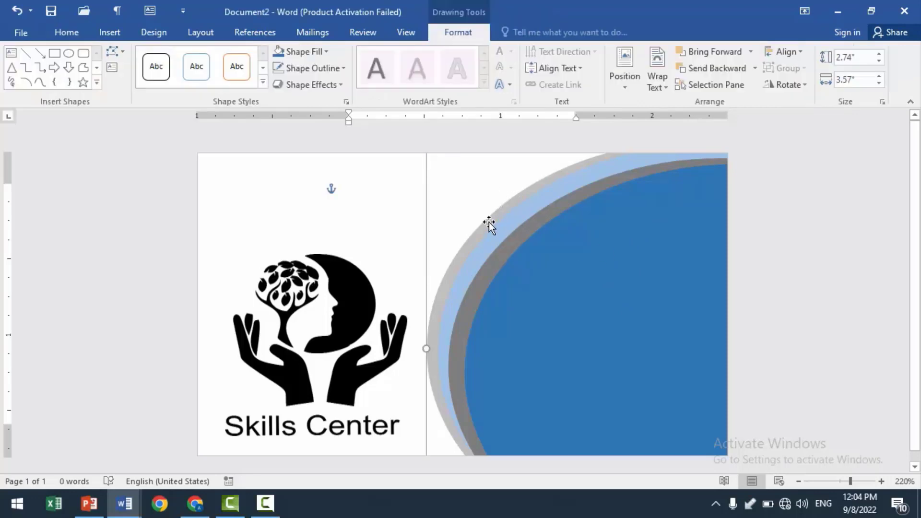
left_click(488, 289)
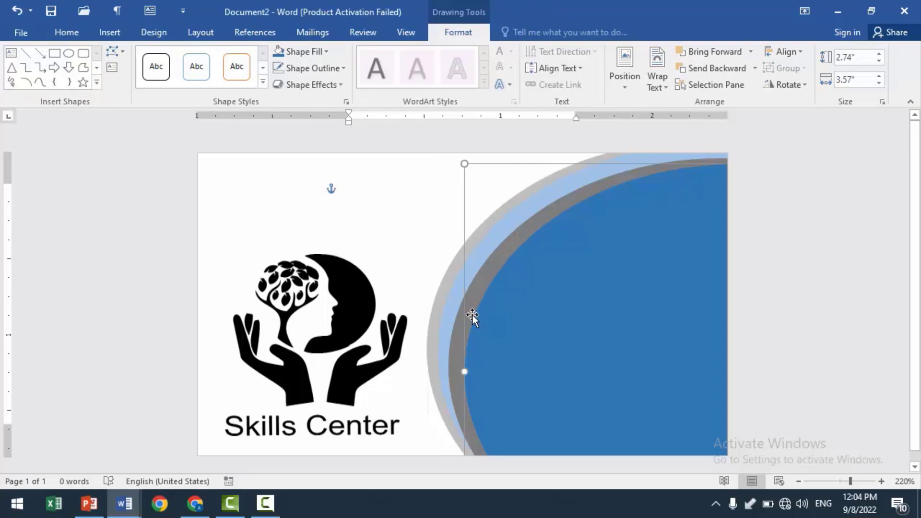
left_click(455, 342, "shift")
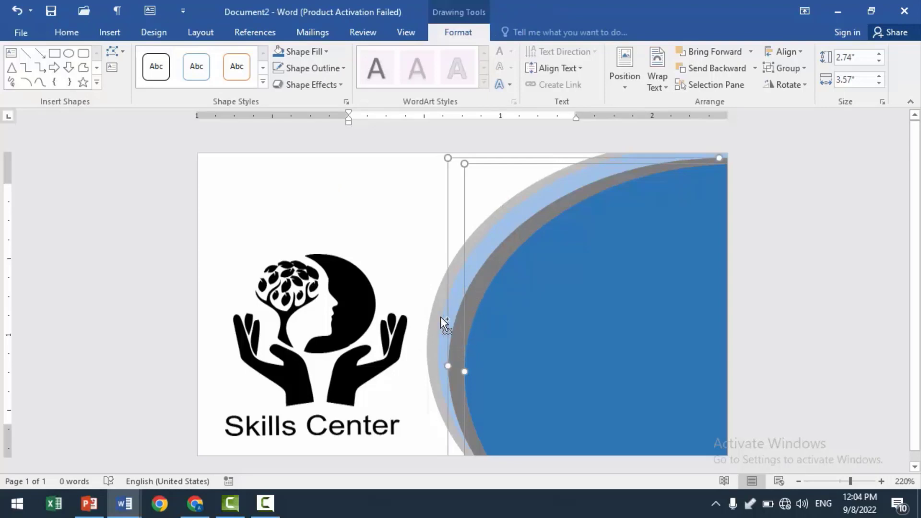
left_click(443, 335, "shift")
left_click(433, 330, "shift")
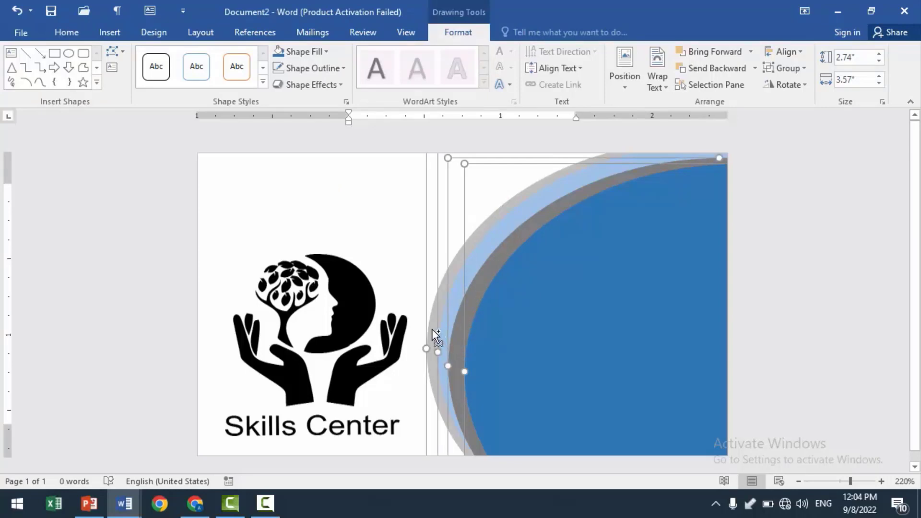
right_click(482, 165)
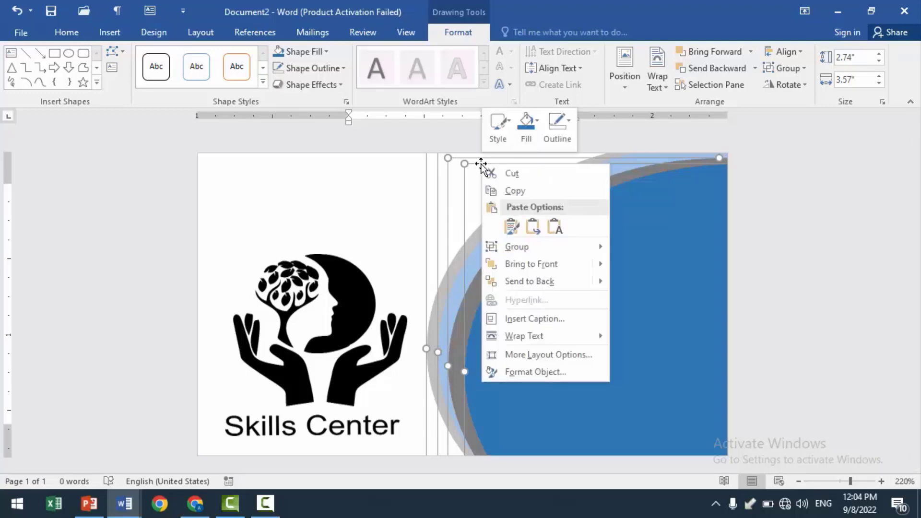
mouse_move(514, 247)
left_click(648, 248)
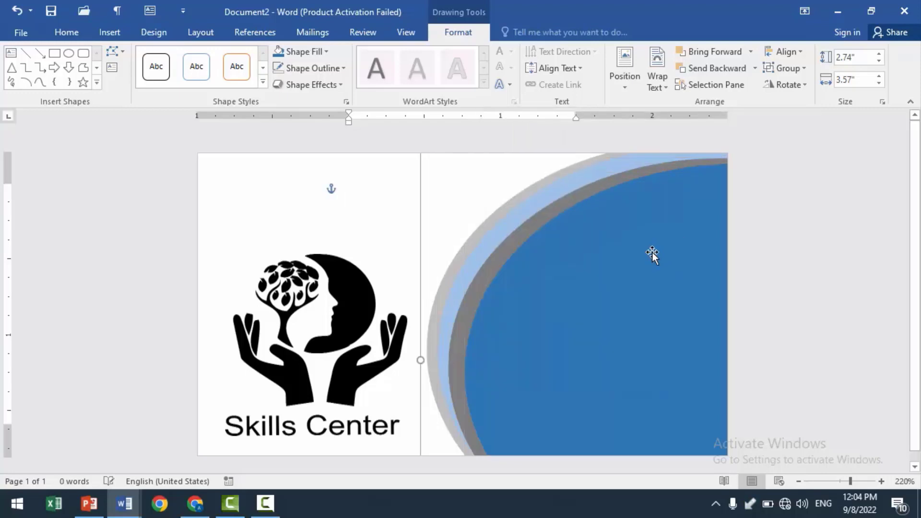
- Enlarge the oval group to about 3.04 by 4.12 inches and position it right of the logo, bleeding off the card's right and bottom edges
left_click_drag(529, 264, 505, 284)
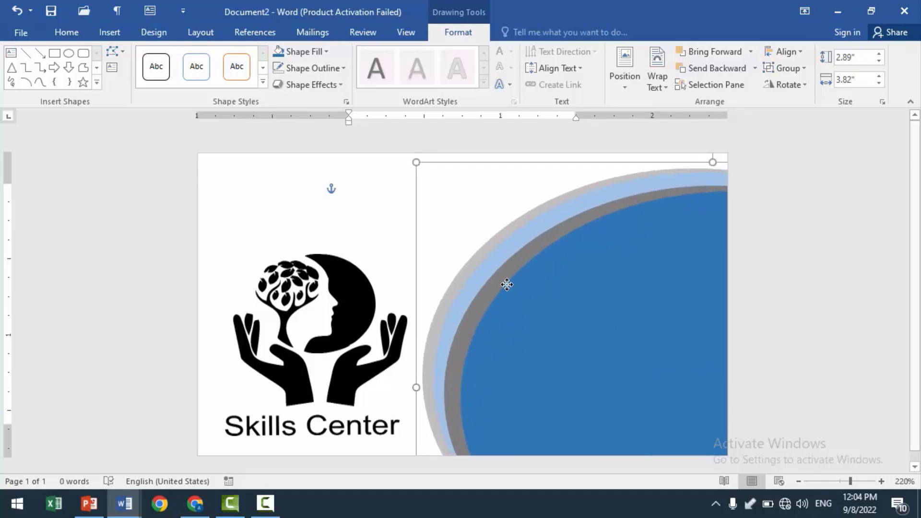
left_click_drag(413, 159, 371, 153)
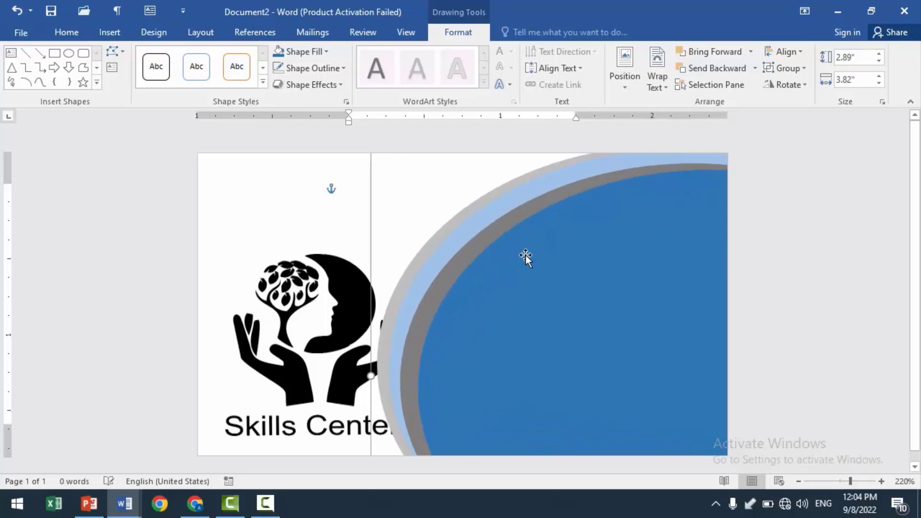
left_click_drag(554, 265, 570, 275)
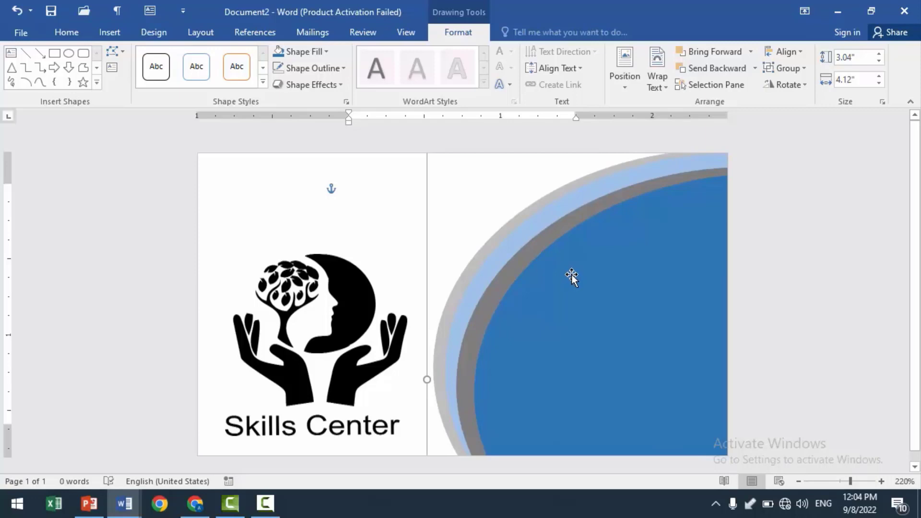
- Duplicate the oval group, shrink the copy, and place it in the card's lower-right corner over the large blue oval
key("ctrl+d")
left_click_drag(452, 168, 585, 312)
left_click_drag(613, 372, 452, 235)
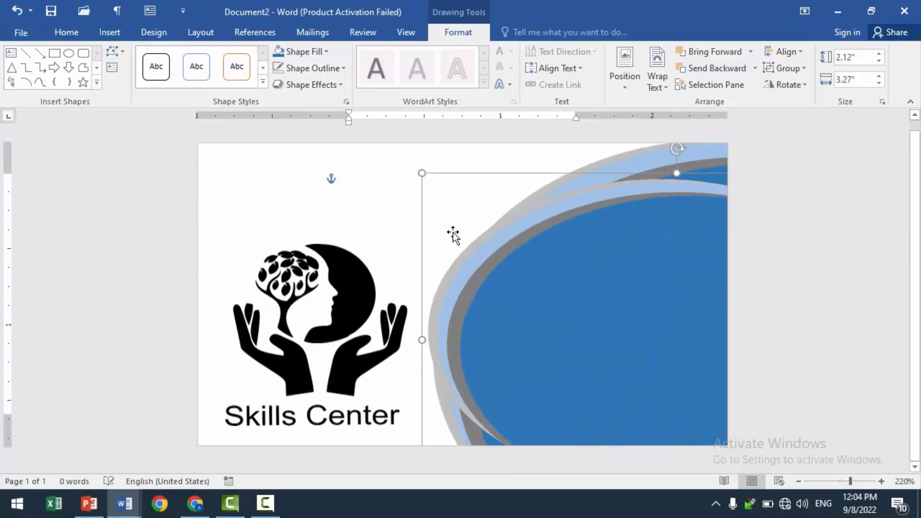
left_click_drag(424, 175, 601, 304)
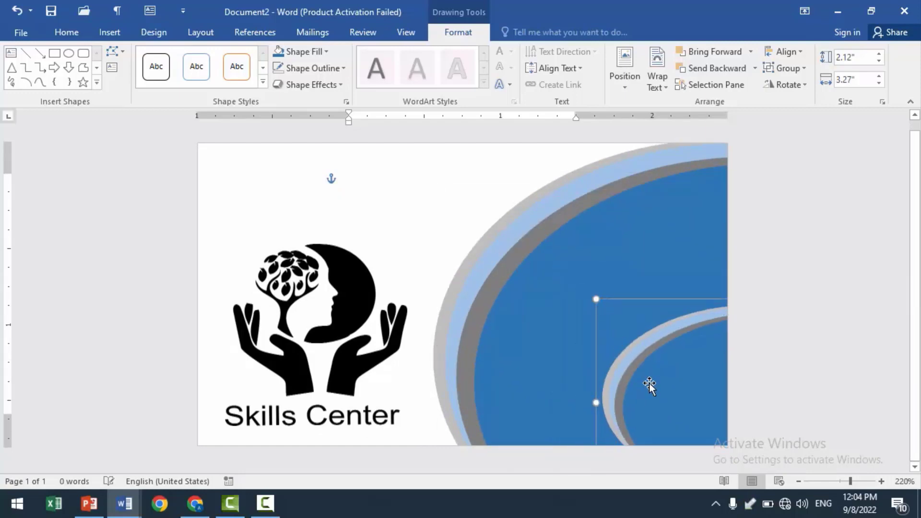
- Shrink the small oval group copy to about 0.52 by 0.73 inches and place it, rotated with its bands facing inward, in the card's upper-left corner
left_click_drag(649, 385, 489, 275)
left_click_drag(436, 191, 468, 220)
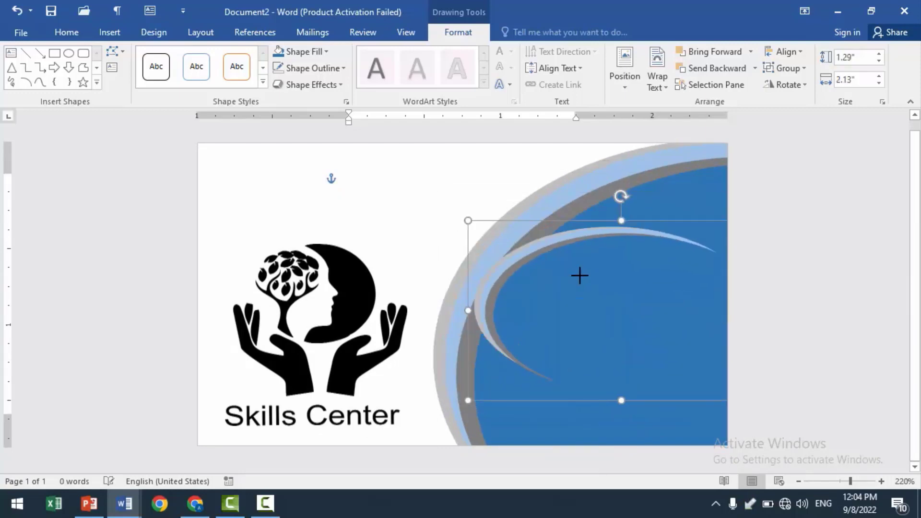
left_click_drag(579, 276, 571, 267)
left_click_drag(639, 329, 282, 212)
left_click_drag(291, 144, 191, 167)
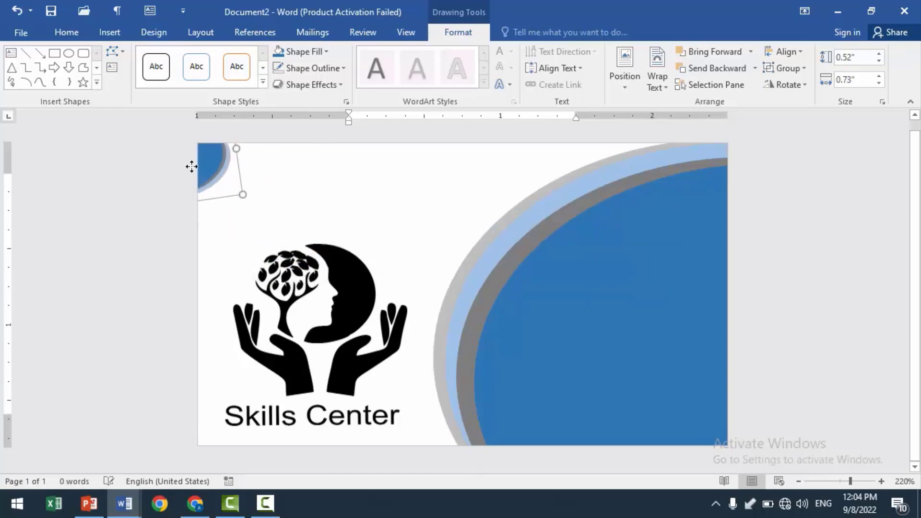
left_click(413, 195)
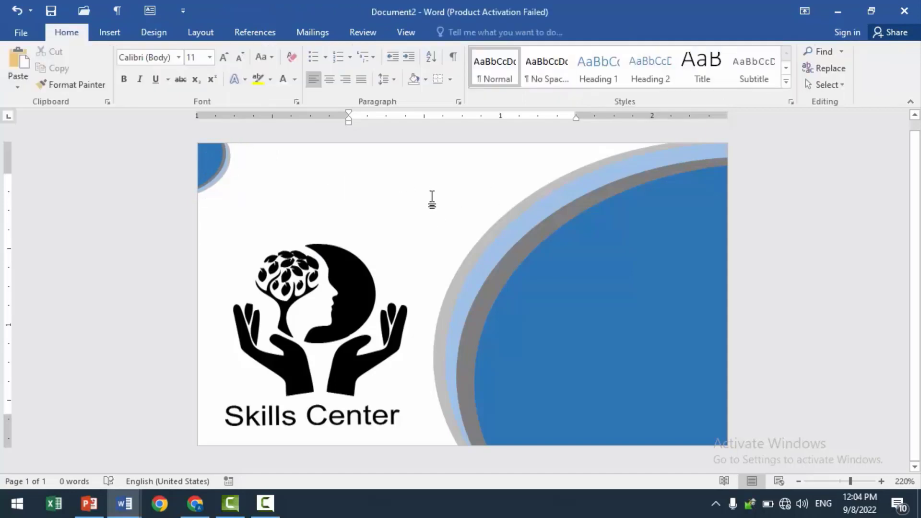
- Recolor the black Skills Center logo picture with the light blue accent preset to match the ovals
left_click(365, 294)
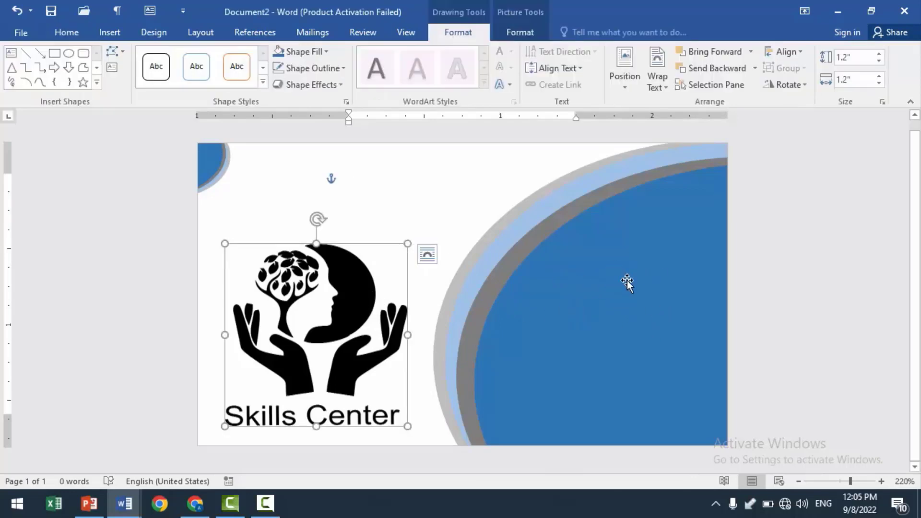
left_click(508, 37)
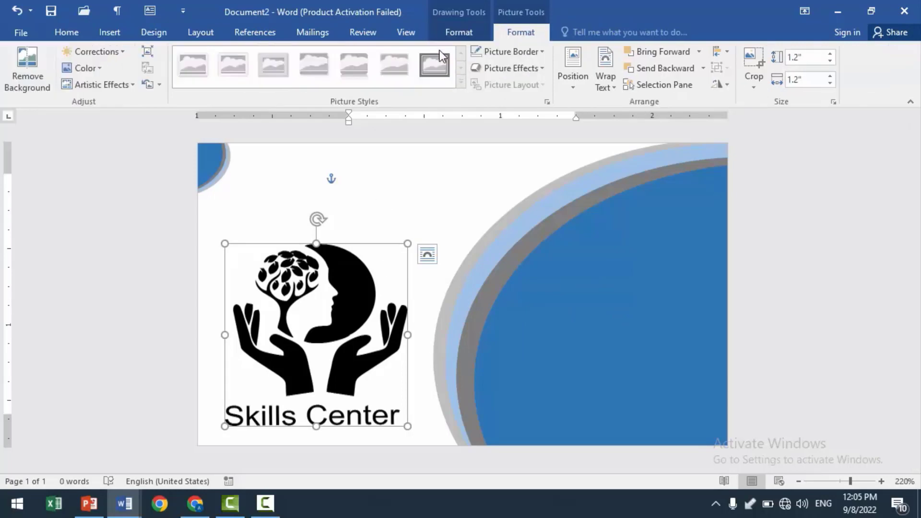
left_click(103, 67)
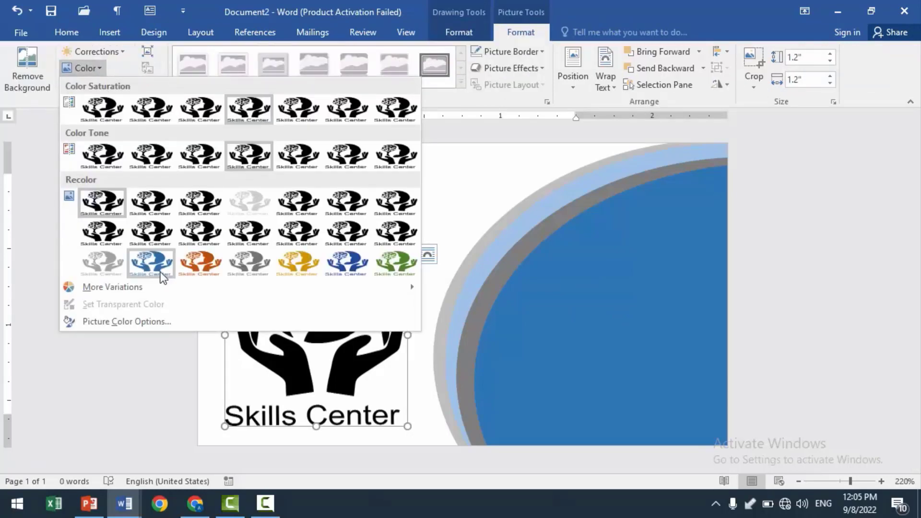
left_click(159, 268)
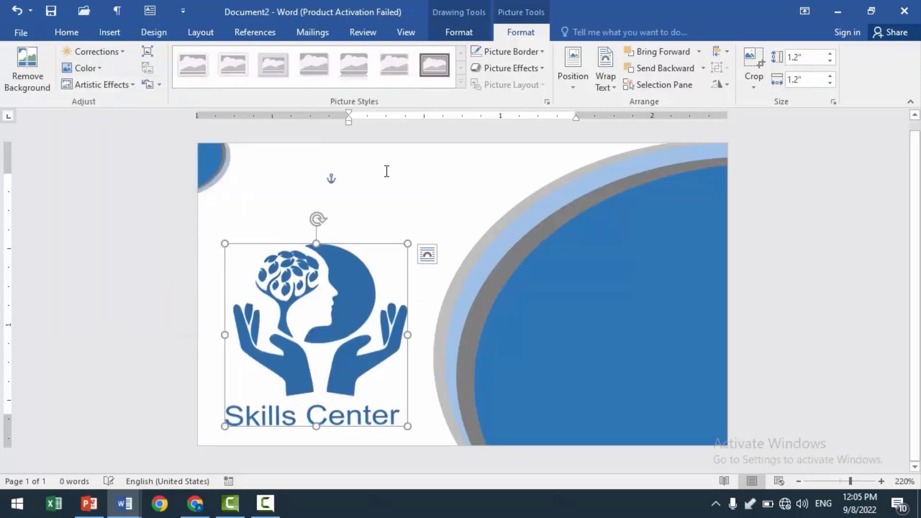
left_click(277, 195)
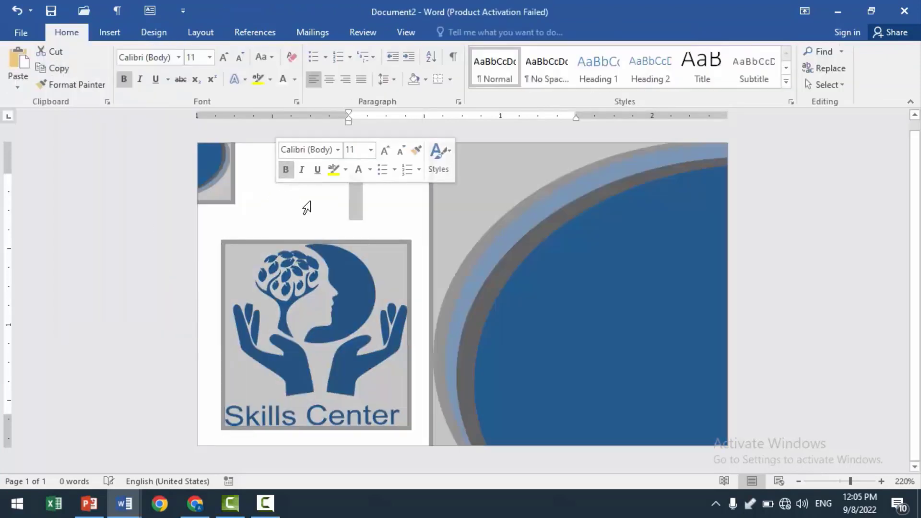
- Select the large blue and gray oval group on the card
left_click(572, 258)
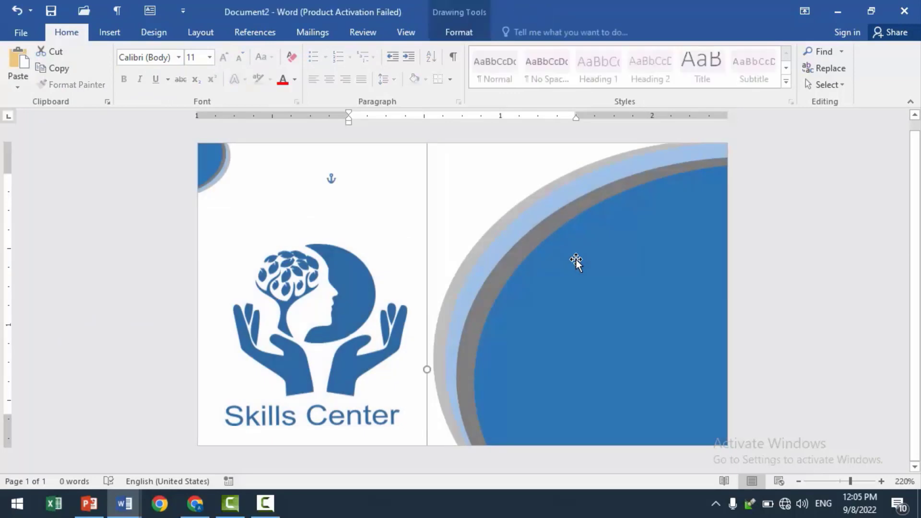